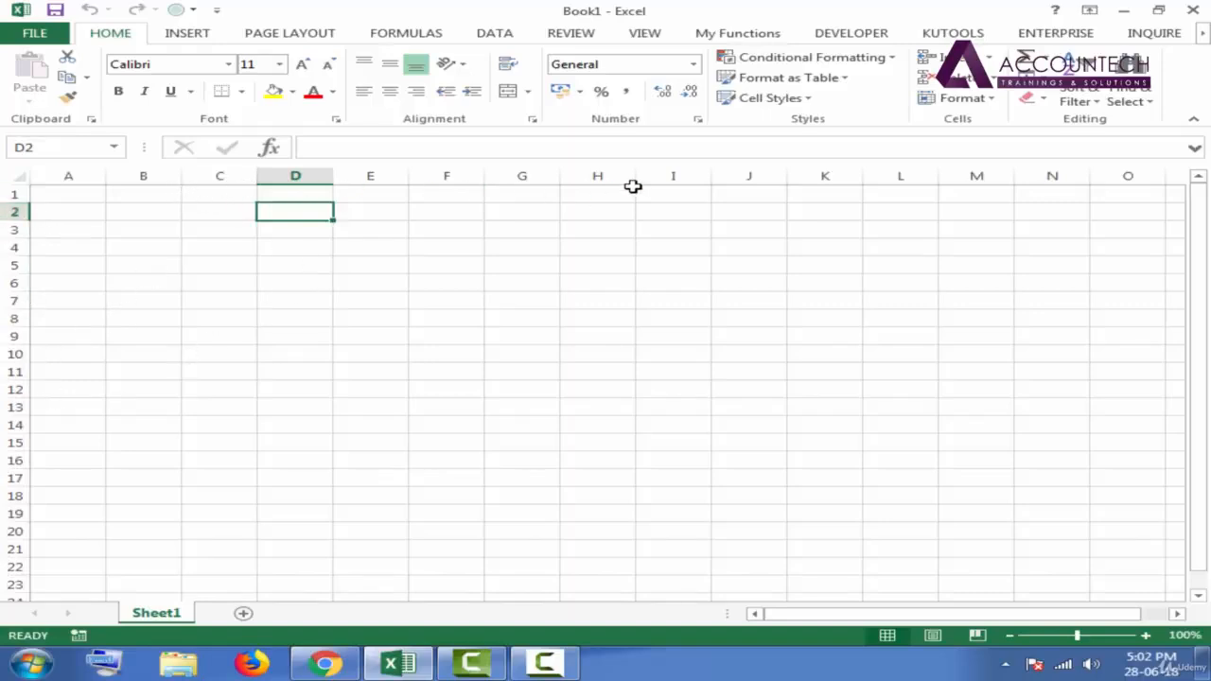
click(596, 297)
click(339, 283)
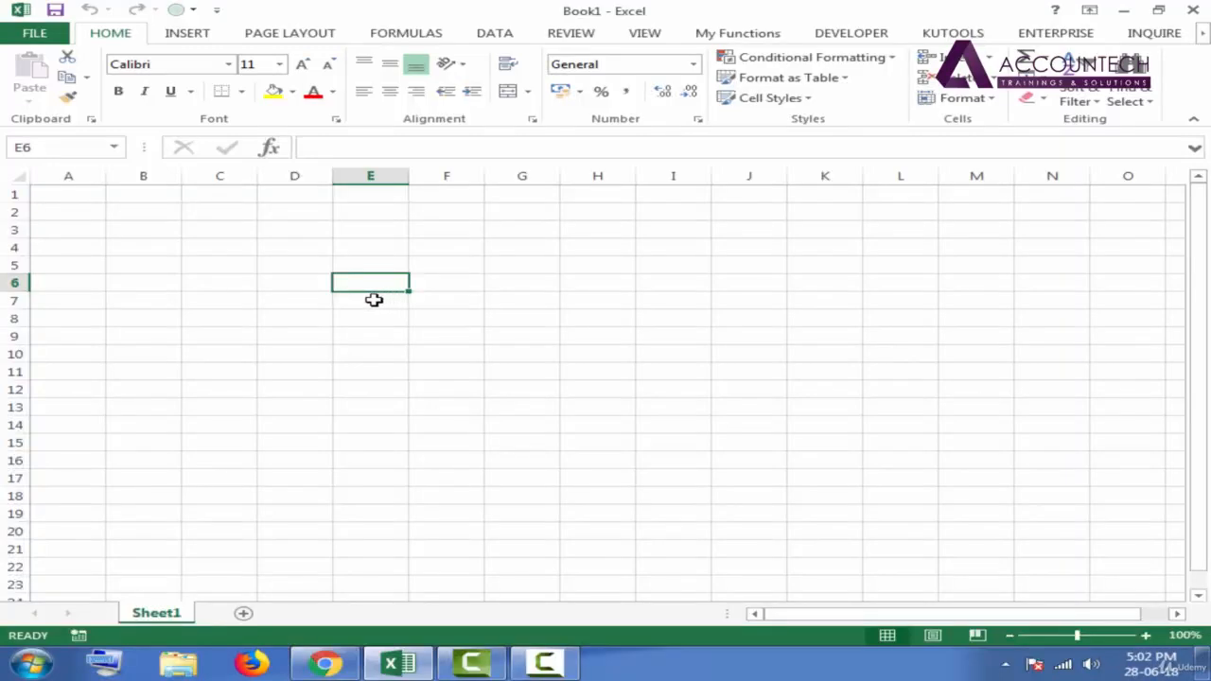
click(516, 246)
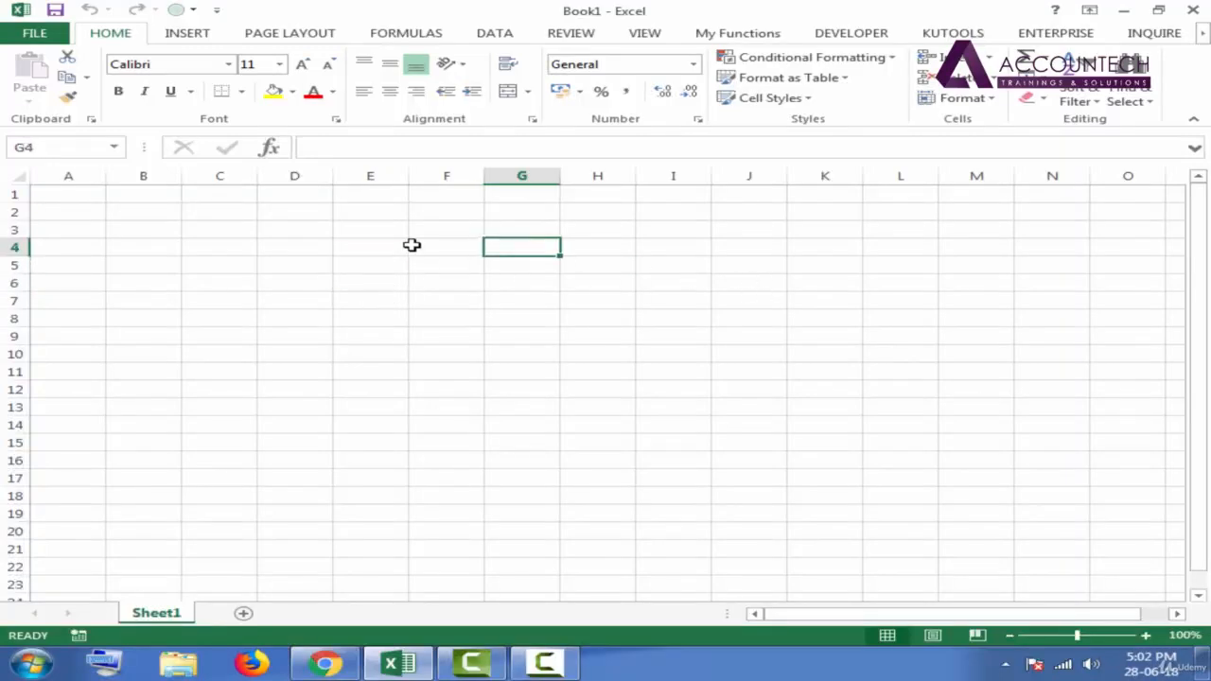
- Enter 100 in cell E4 and 200 in cell E5
click(377, 251)
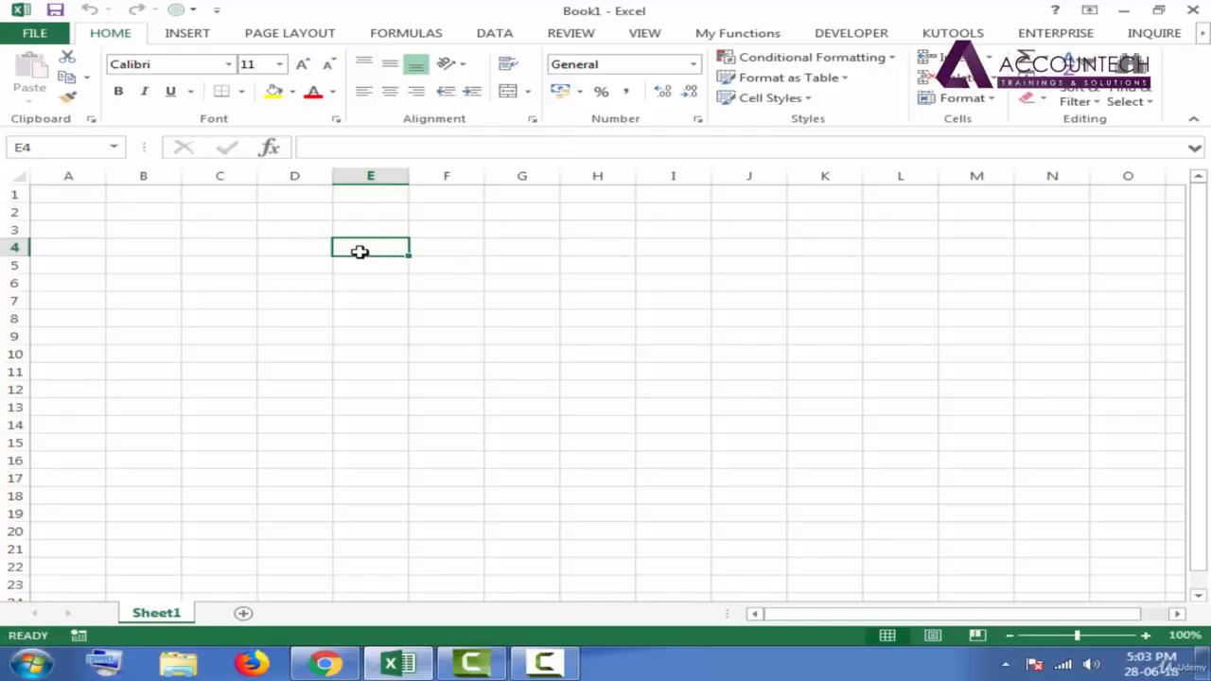
text(100)
key(Return)
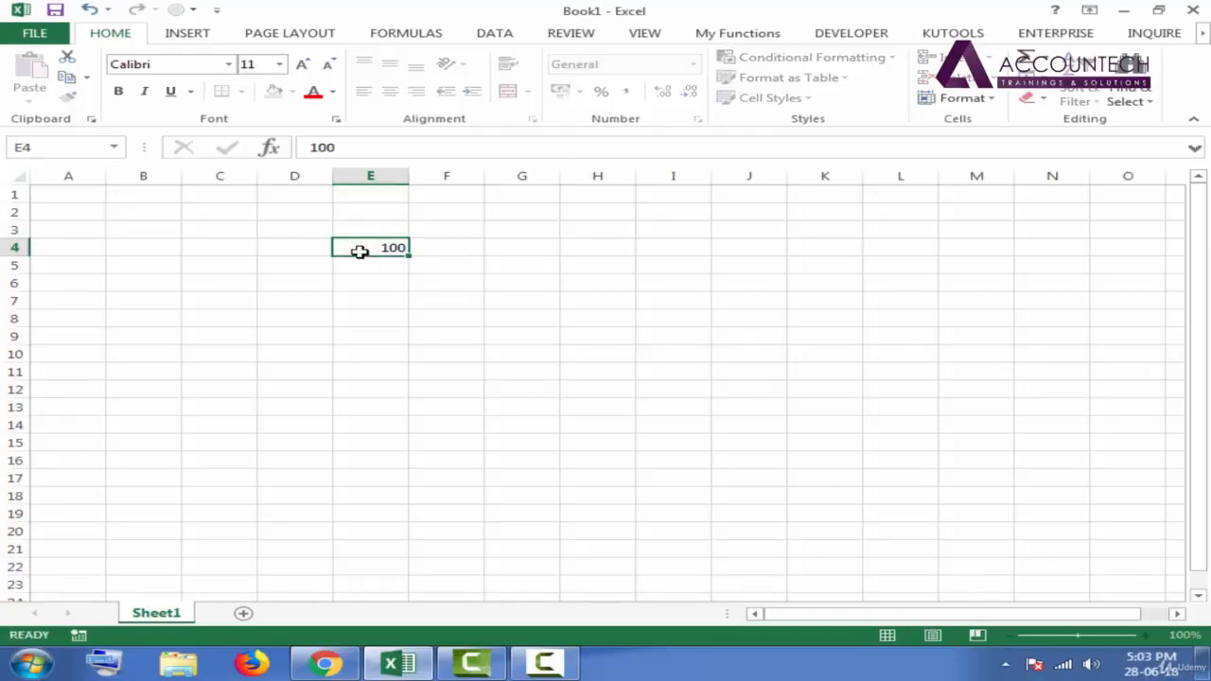
click(371, 249)
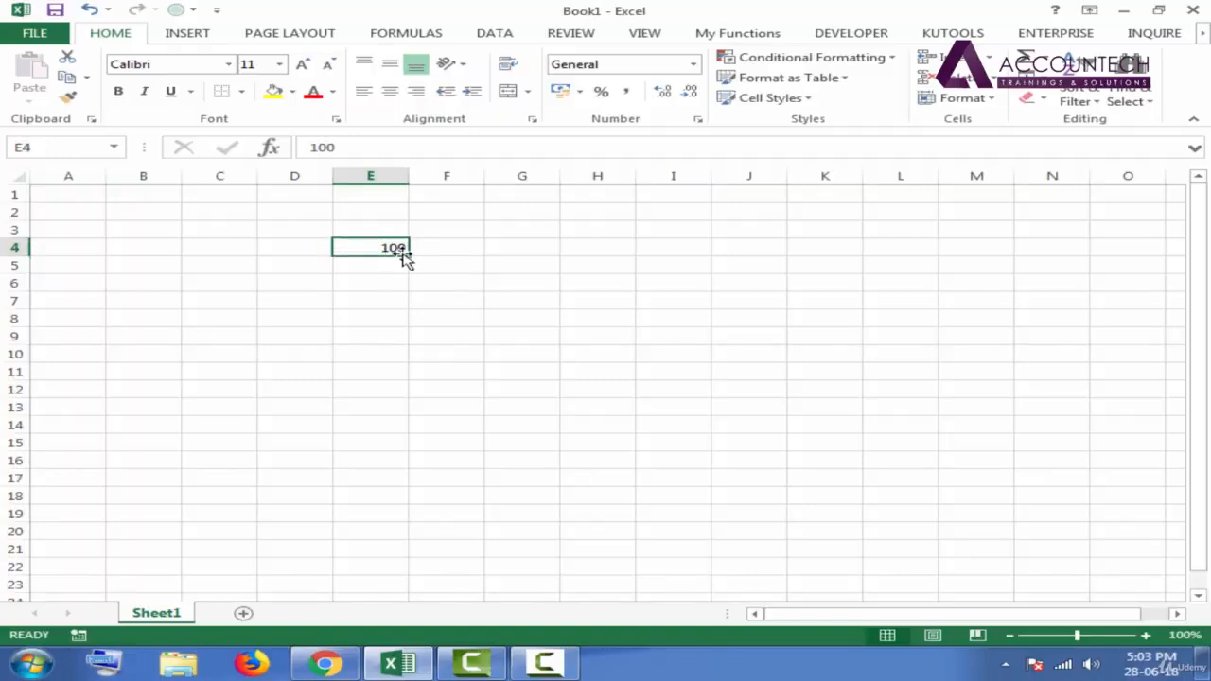
click(388, 267)
text(200)
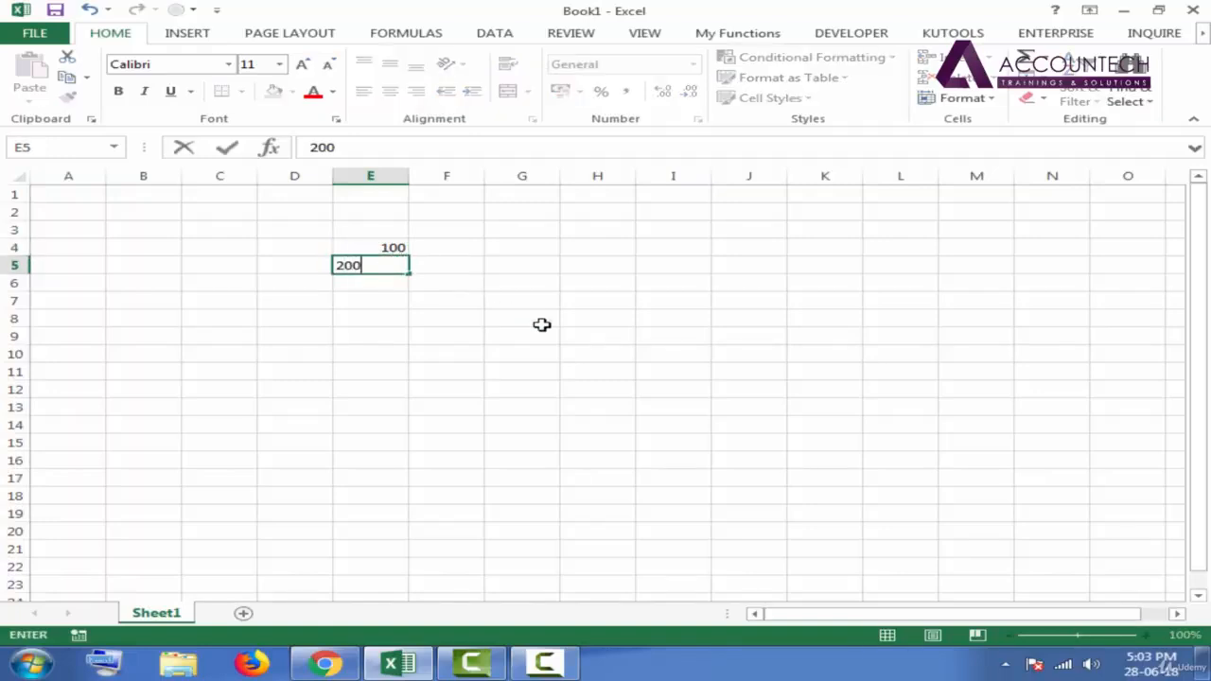
key(Return)
- Check the cell addresses of E4, K10, D12, H8 and B13 by selecting each cell in turn
click(392, 249)
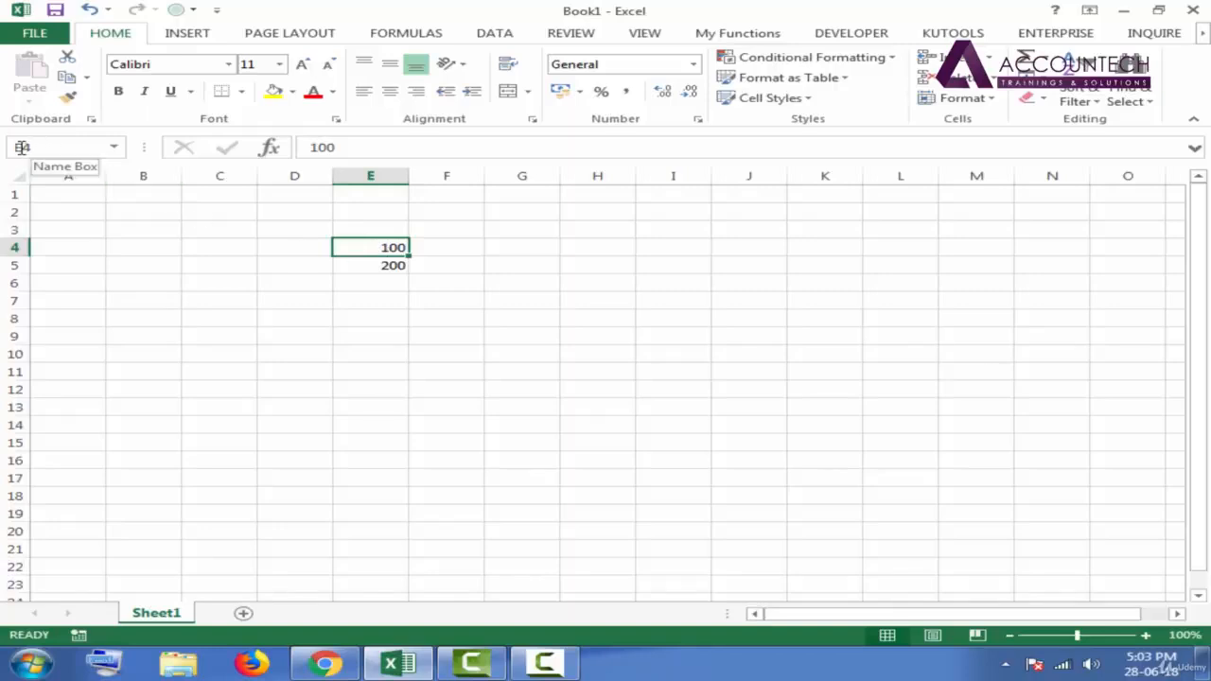
click(834, 353)
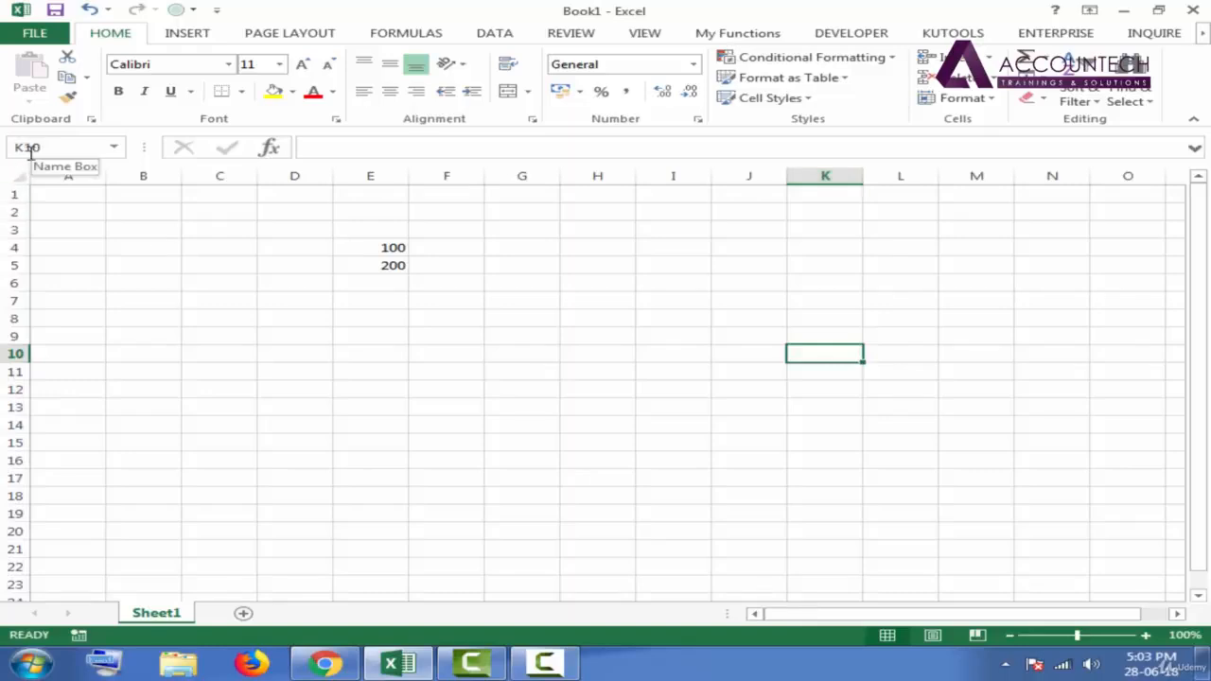
click(261, 391)
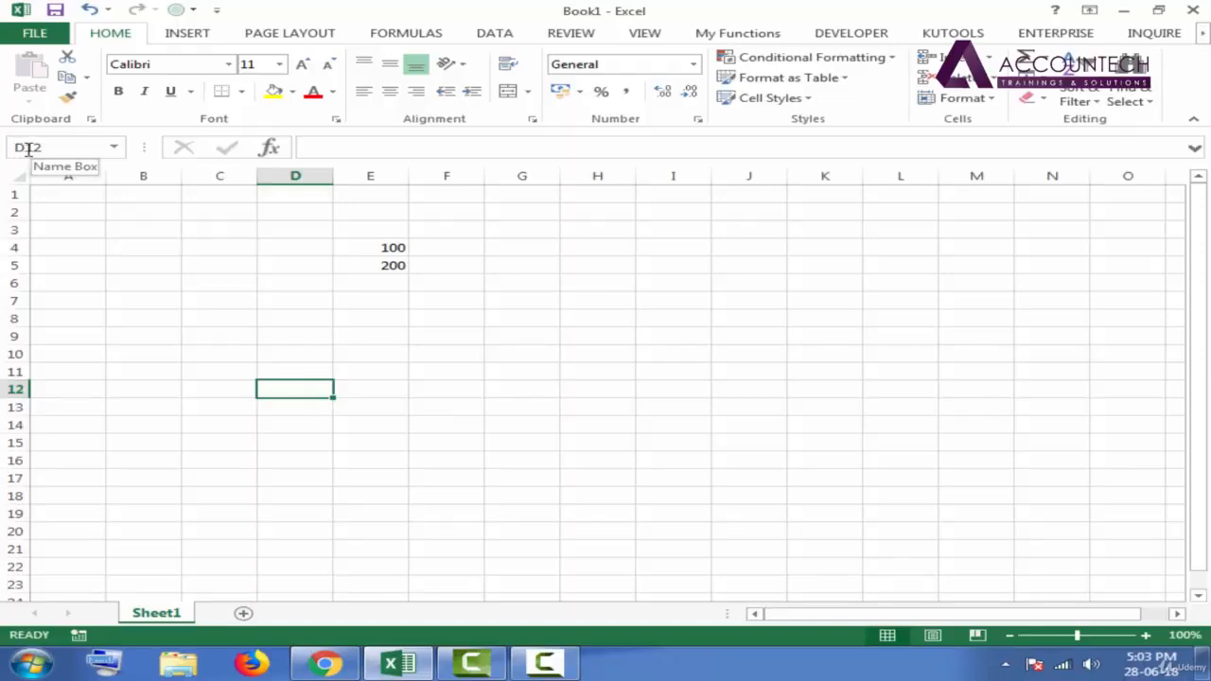
click(587, 320)
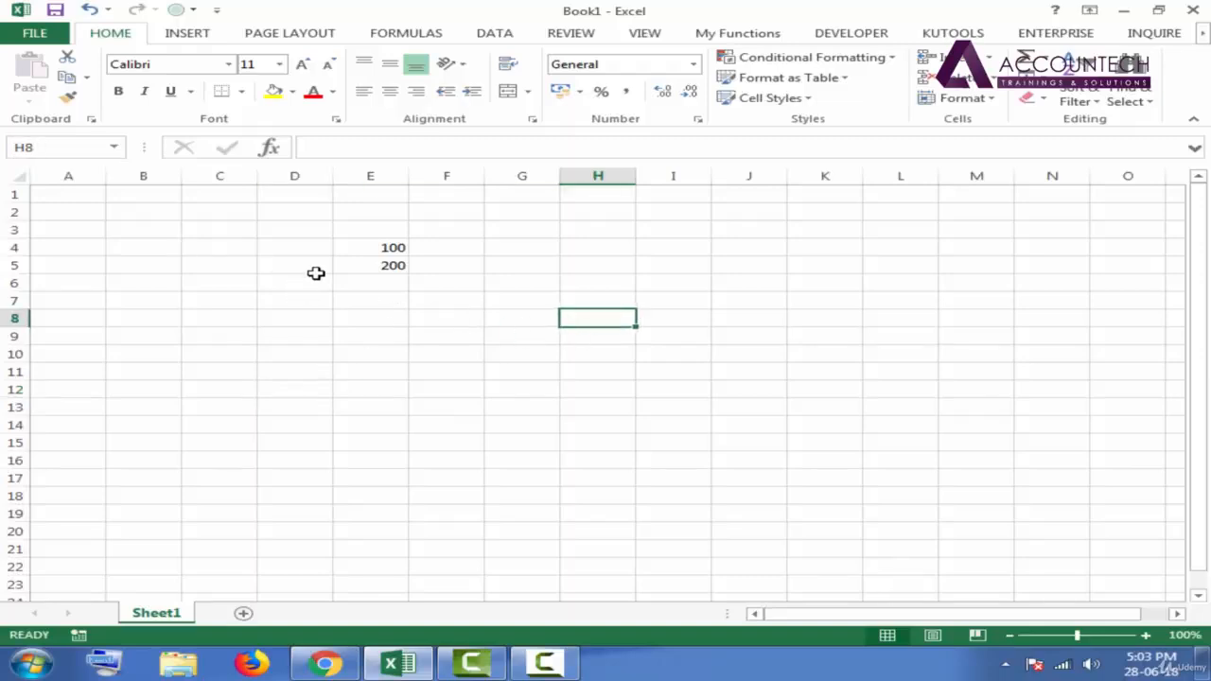
click(147, 413)
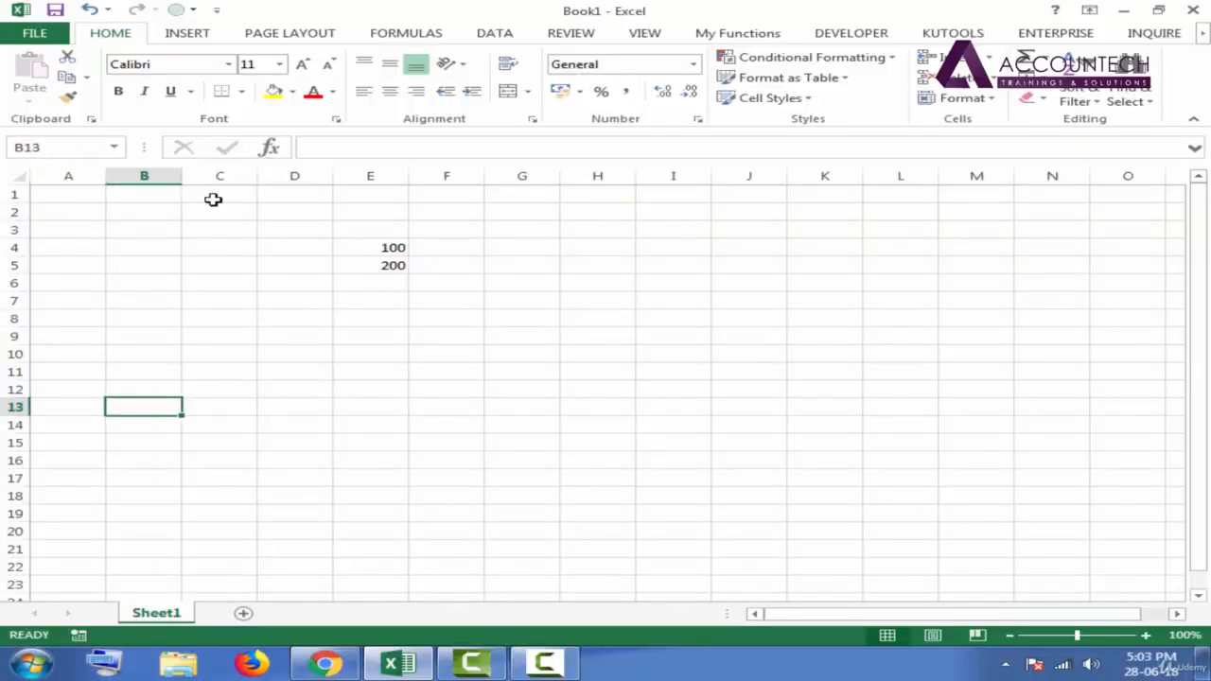
- Clear the contents of cells E4:E5
drag(392, 249, 387, 269)
key(Delete)
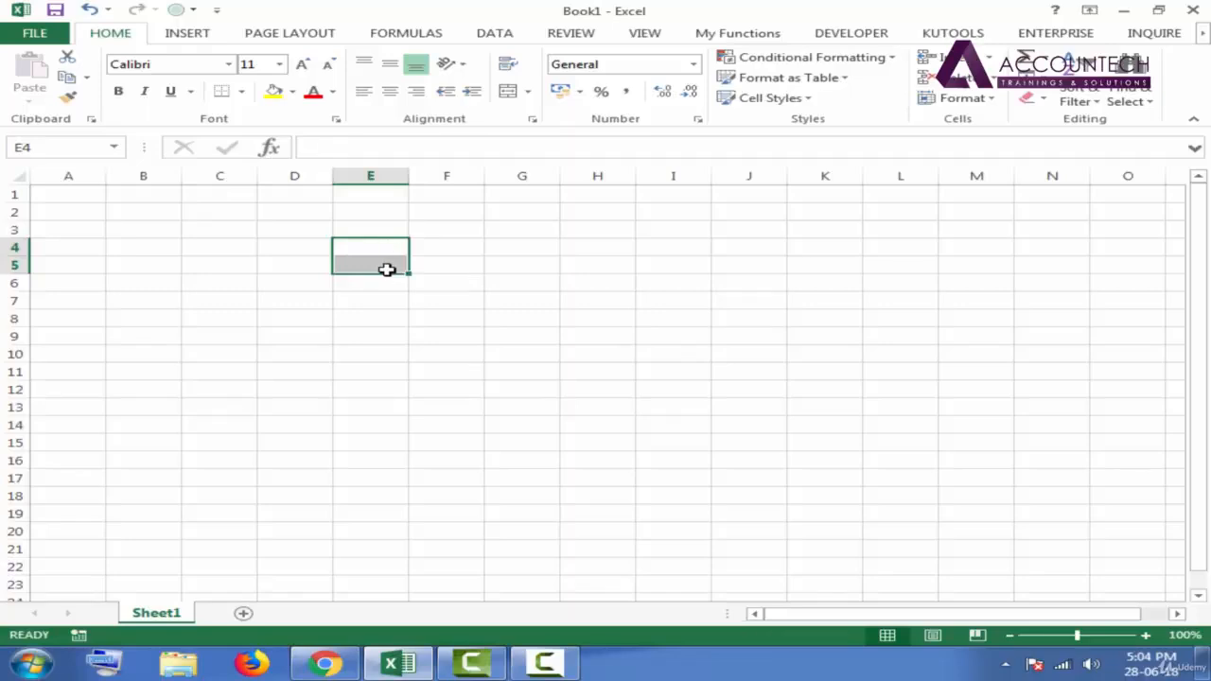
click(236, 235)
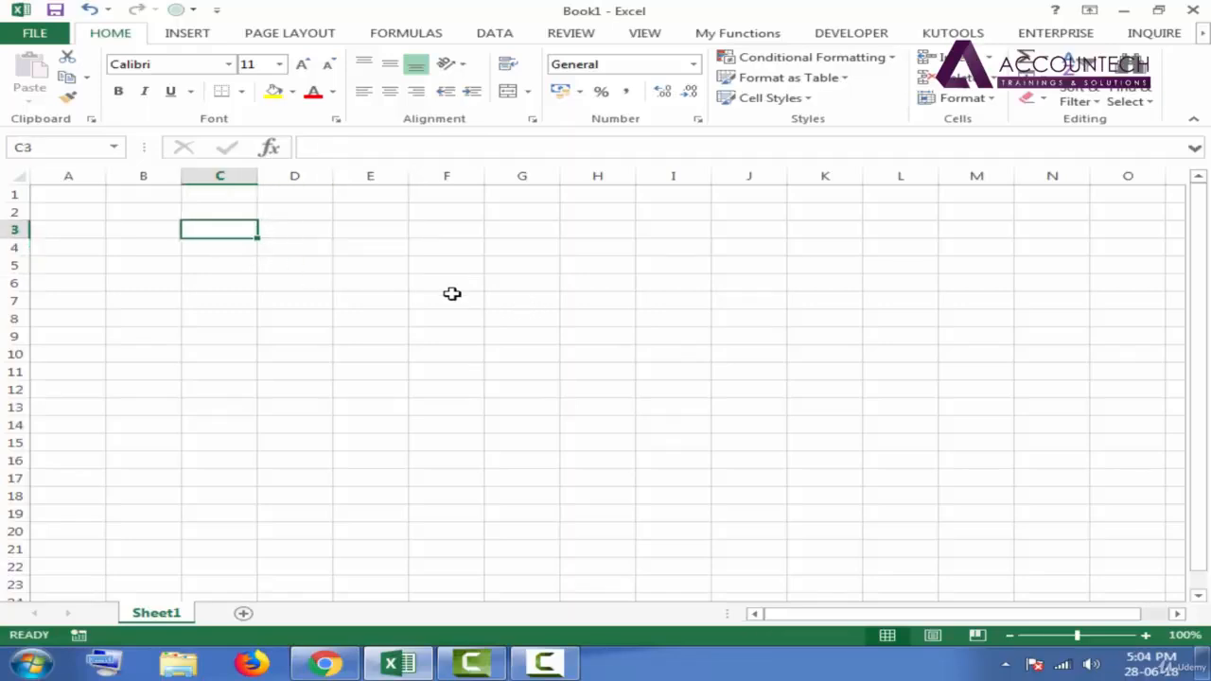
- Enter 1 in cell C3 and 2 in cell C4
click(322, 234)
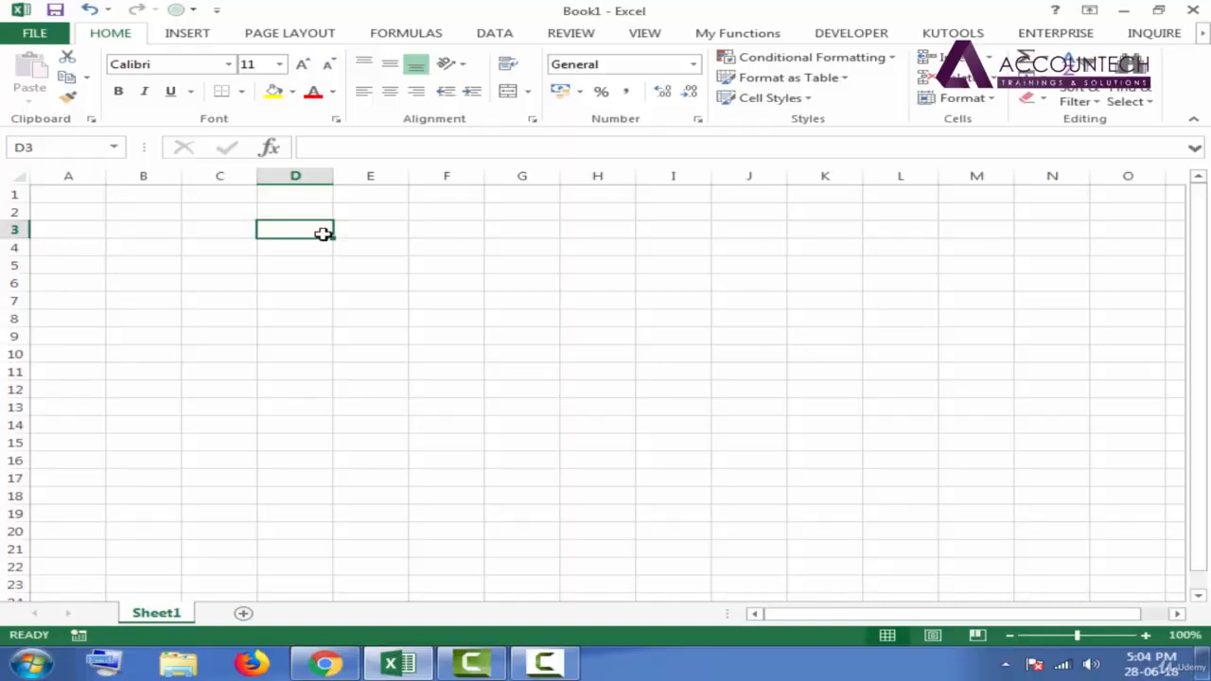
click(234, 227)
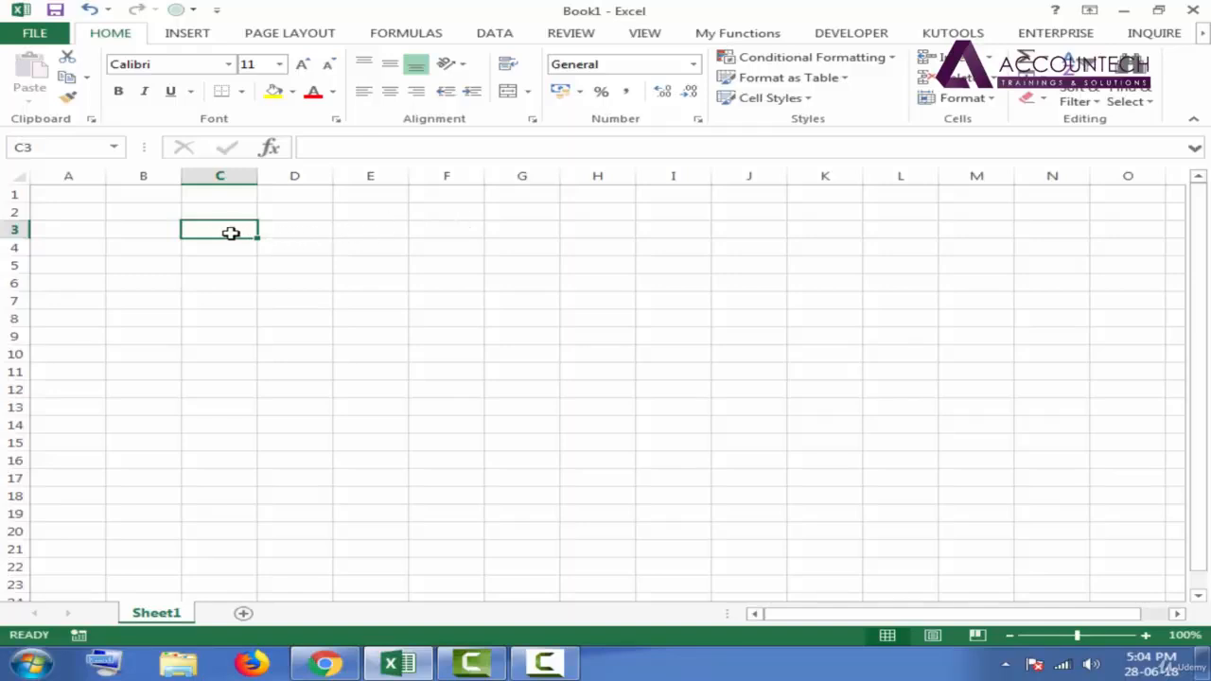
text(1)
key(Return)
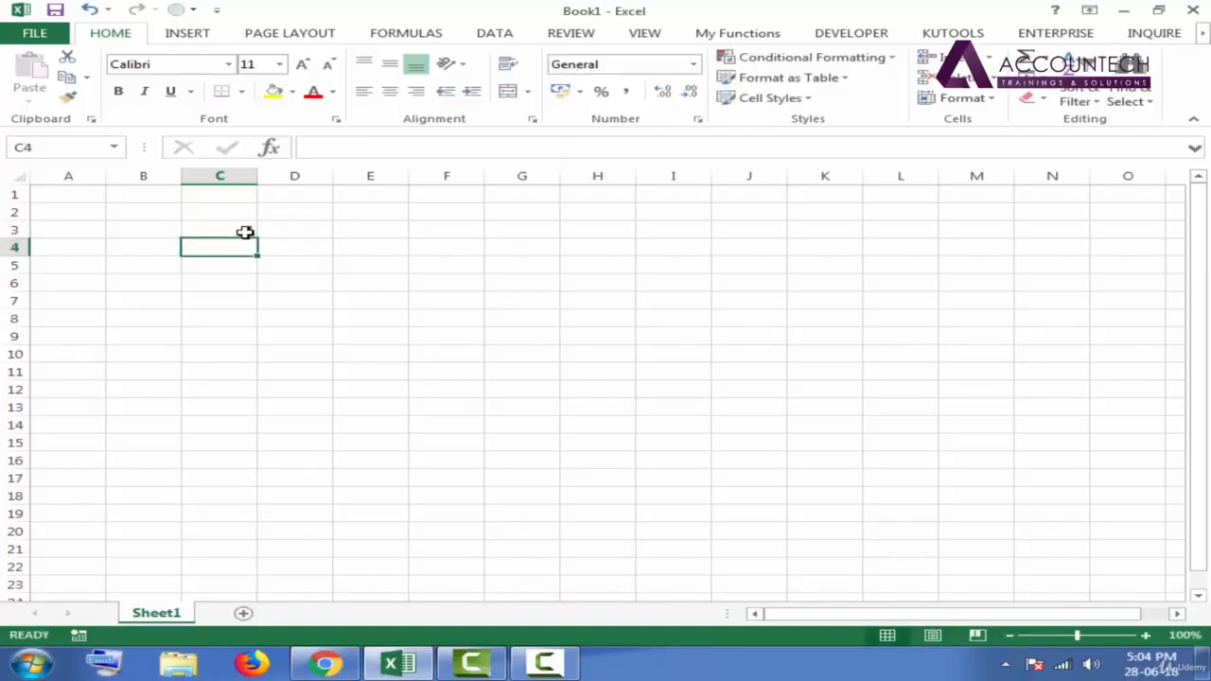
text(2)
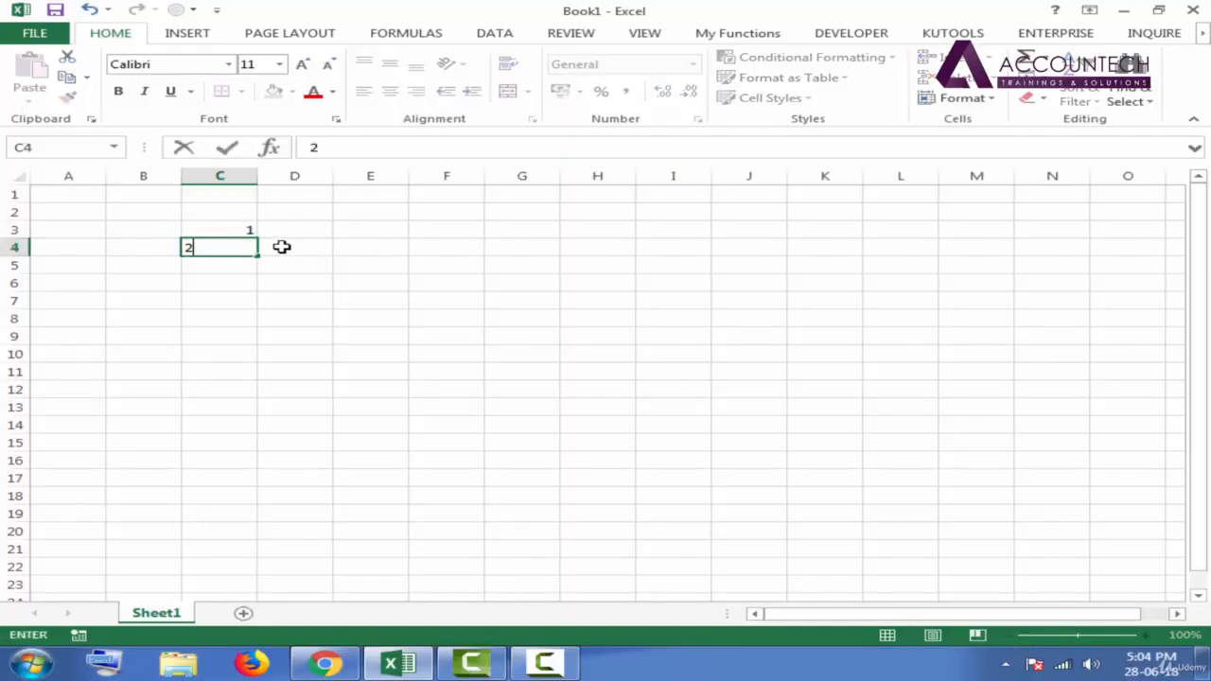
key(Return)
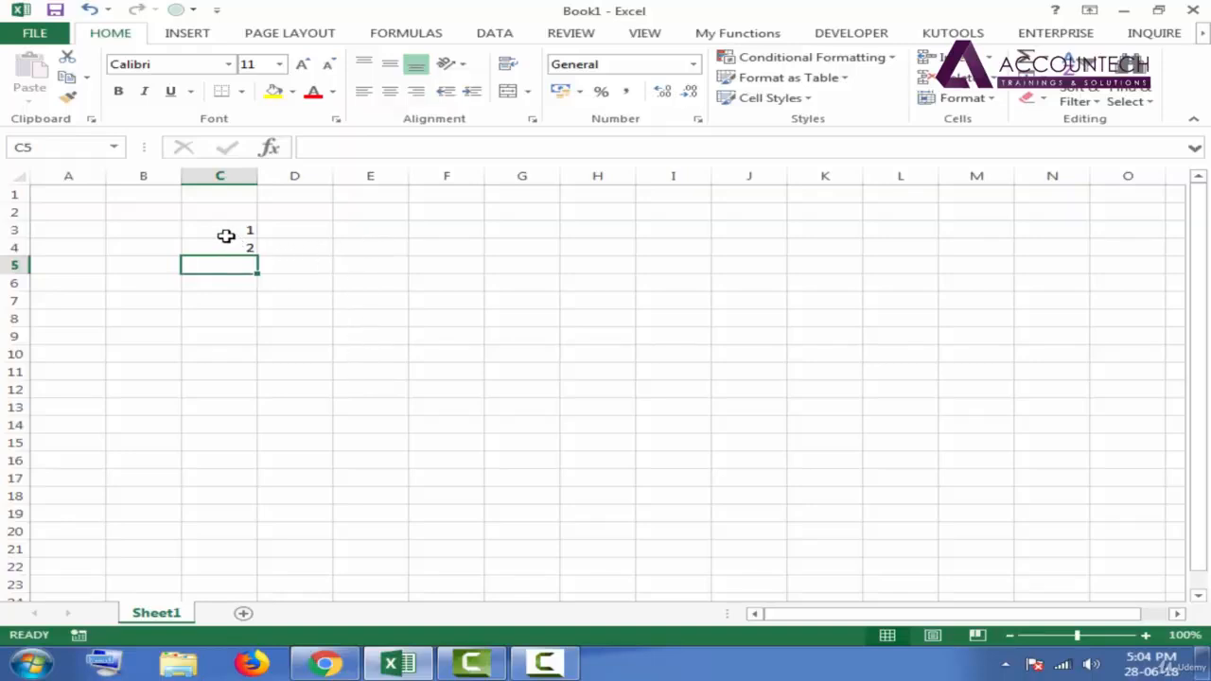
- Try an area selection on cells C3:C4 and on a block of desktop icons, and return to the Excel workbook
drag(224, 232, 225, 247)
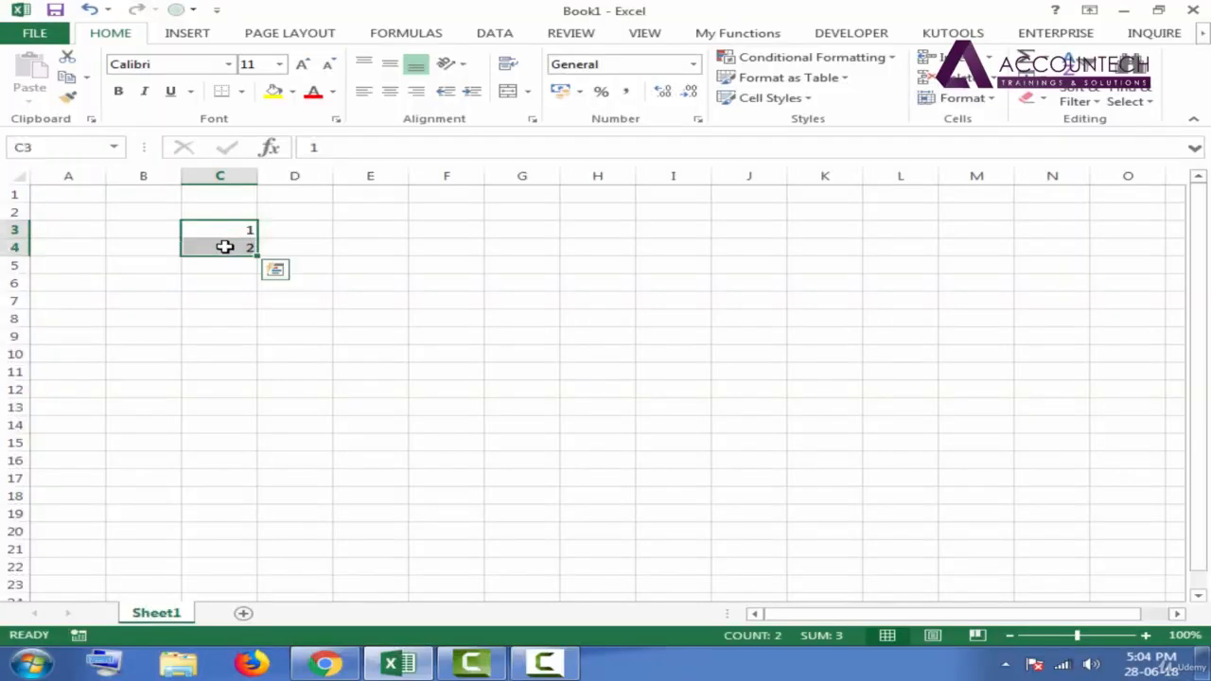
click(319, 242)
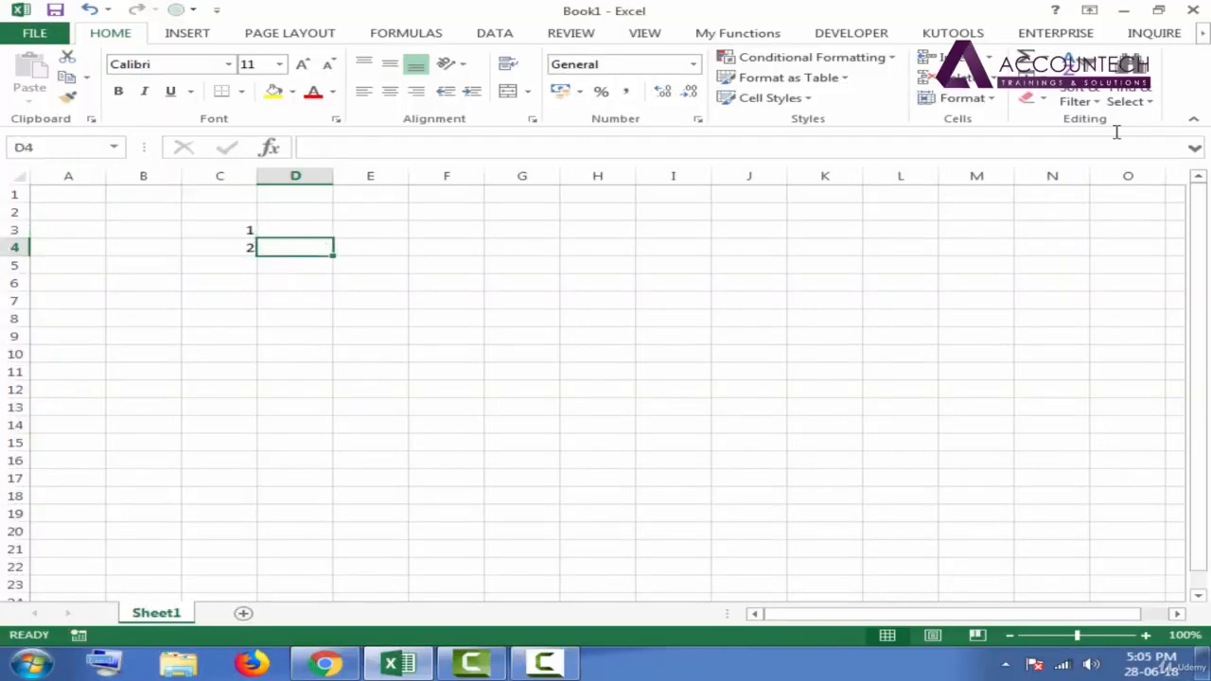
click(1124, 11)
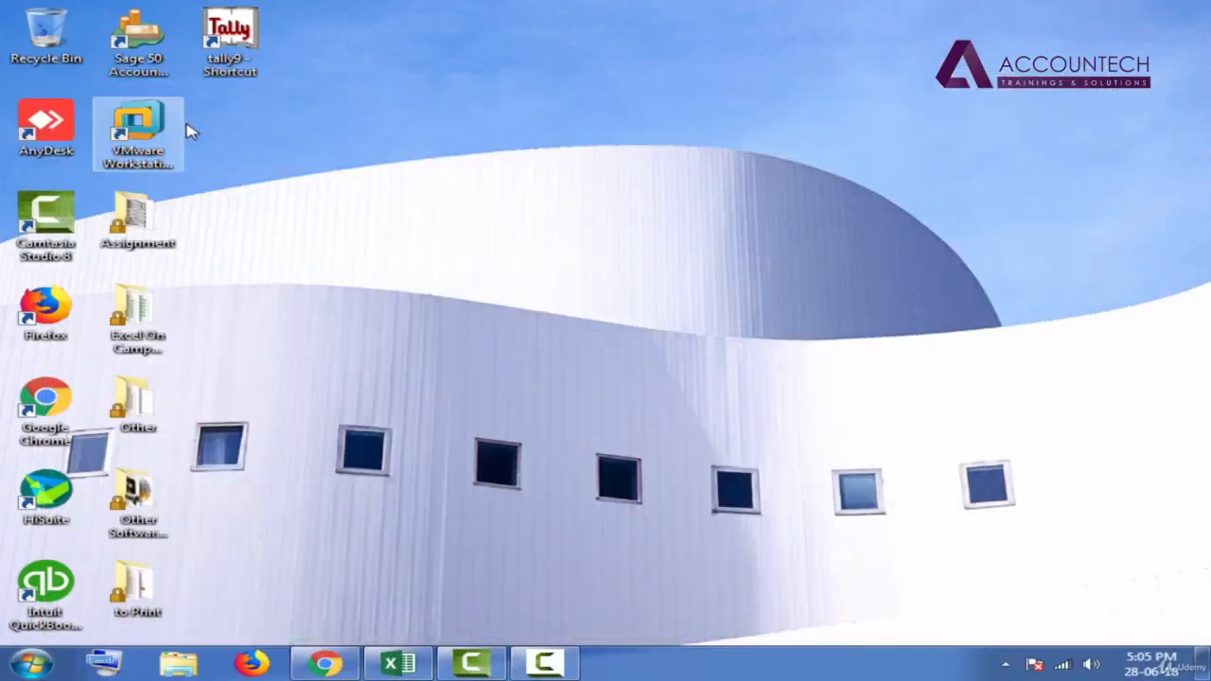
drag(227, 122, 108, 256)
click(268, 182)
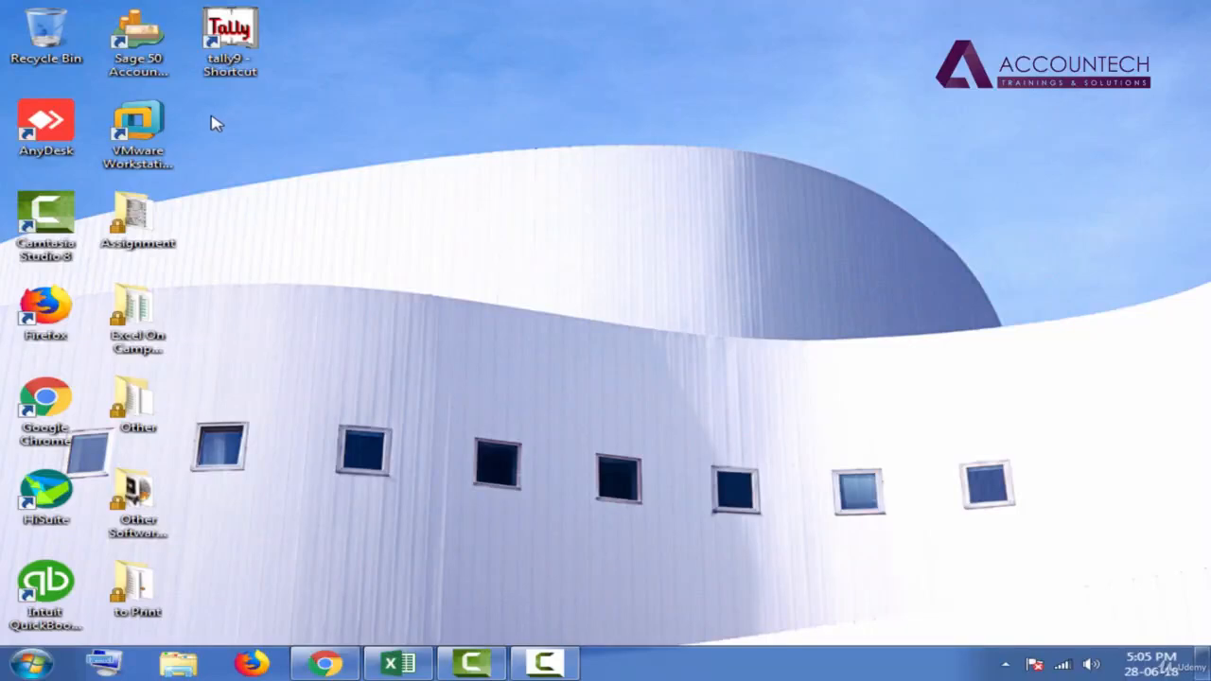
drag(224, 119, 95, 251)
click(371, 264)
click(414, 547)
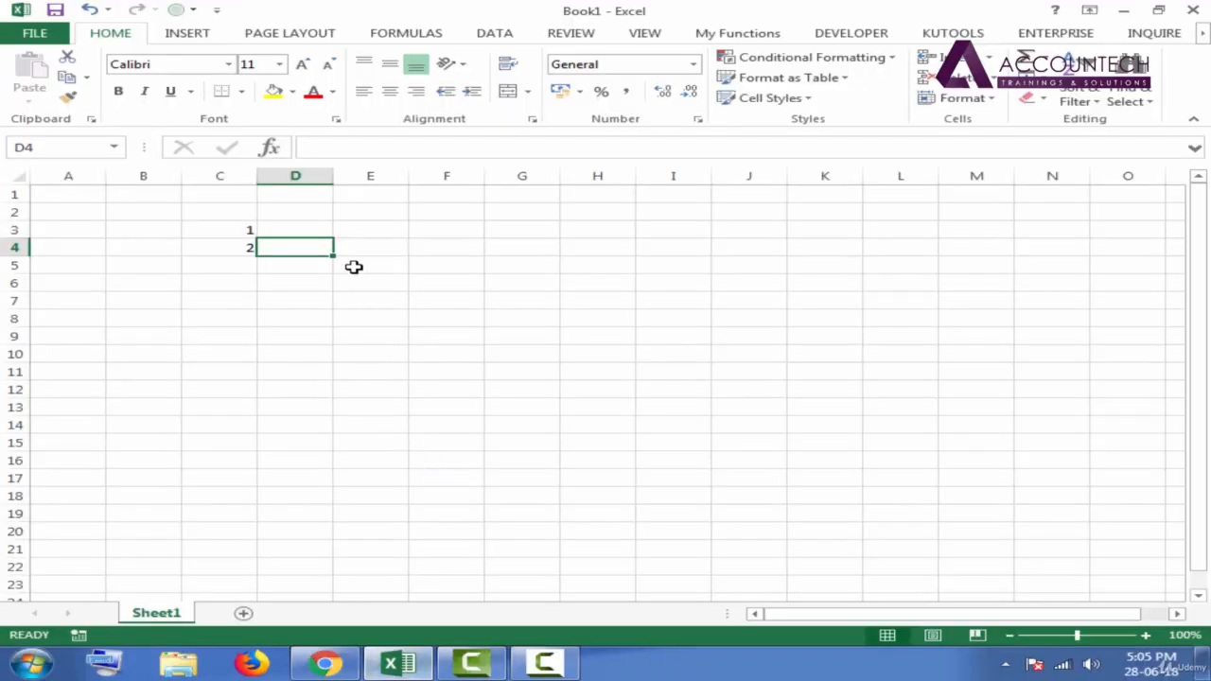
- Extend the number series in C3:C4 down to cell C12 with AutoFill, ending at 10
click(255, 232)
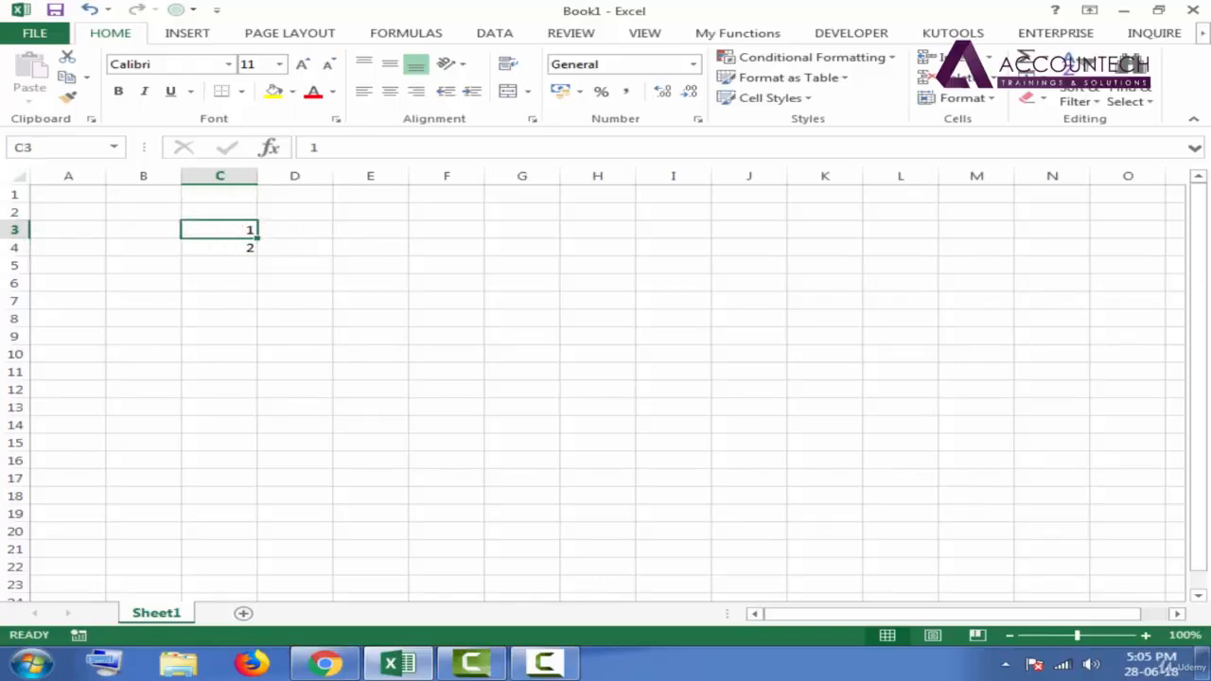
click(1146, 636)
click(1146, 636)
click(1146, 636)
click(1146, 636)
click(1146, 636)
click(1146, 635)
click(1146, 635)
drag(1192, 271, 1194, 283)
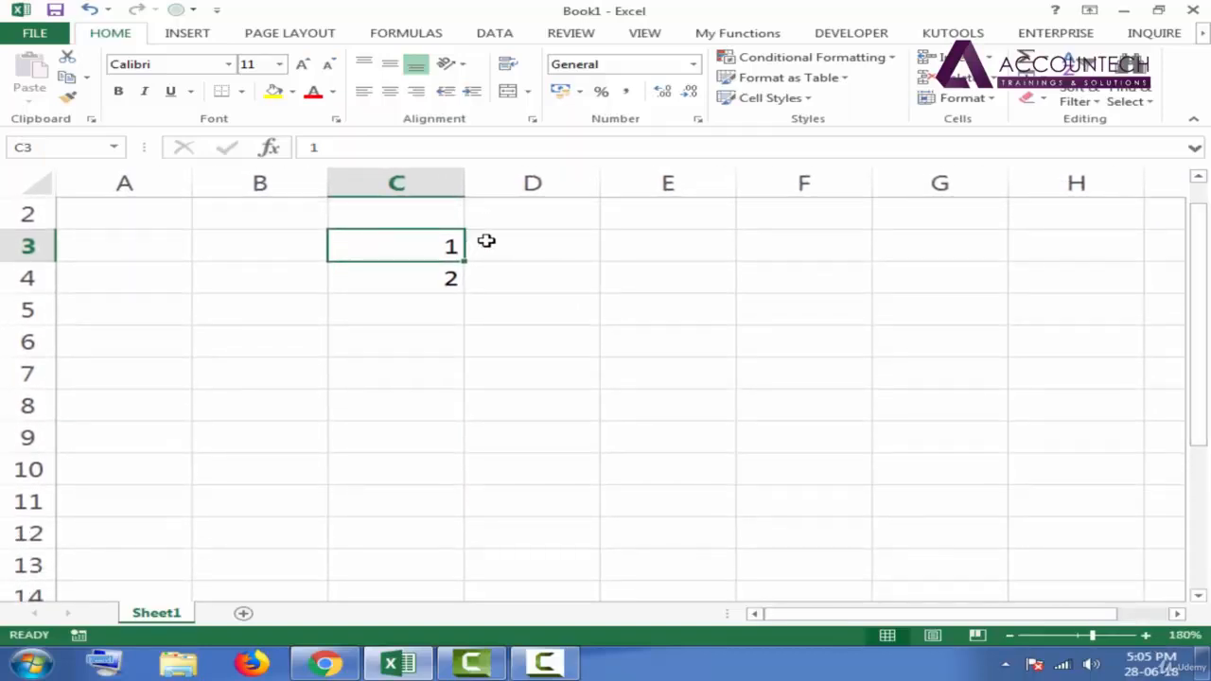
drag(468, 246, 433, 262)
drag(399, 242, 463, 270)
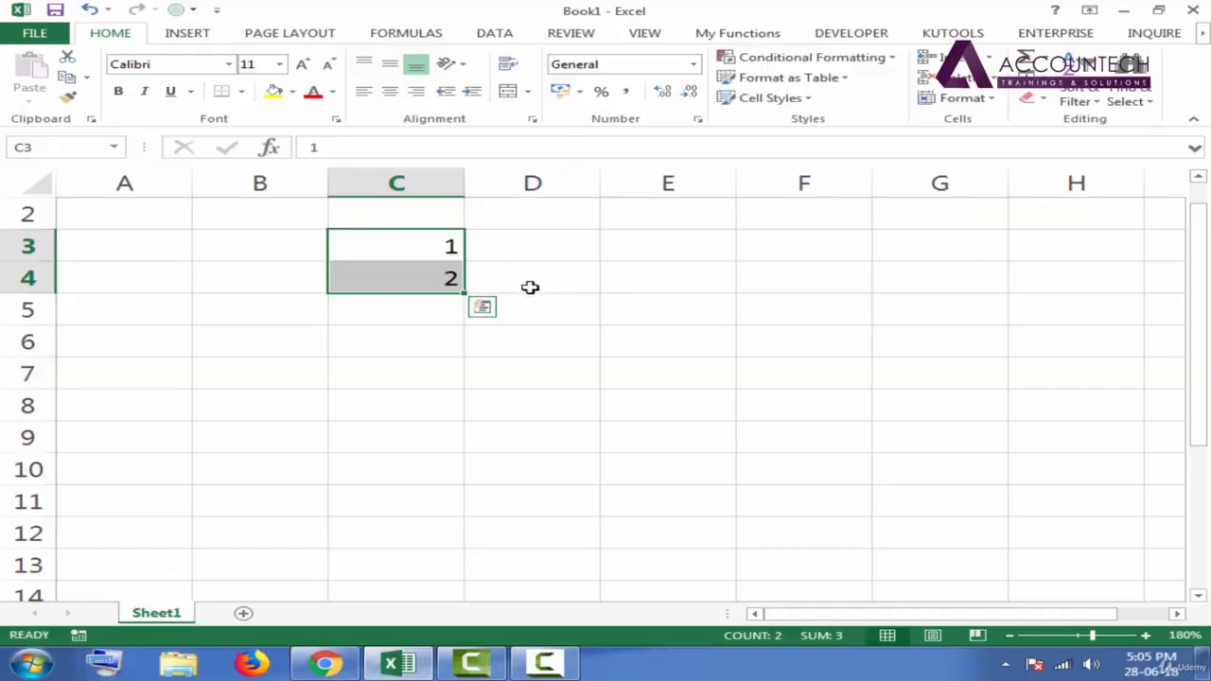
click(463, 296)
click(463, 296)
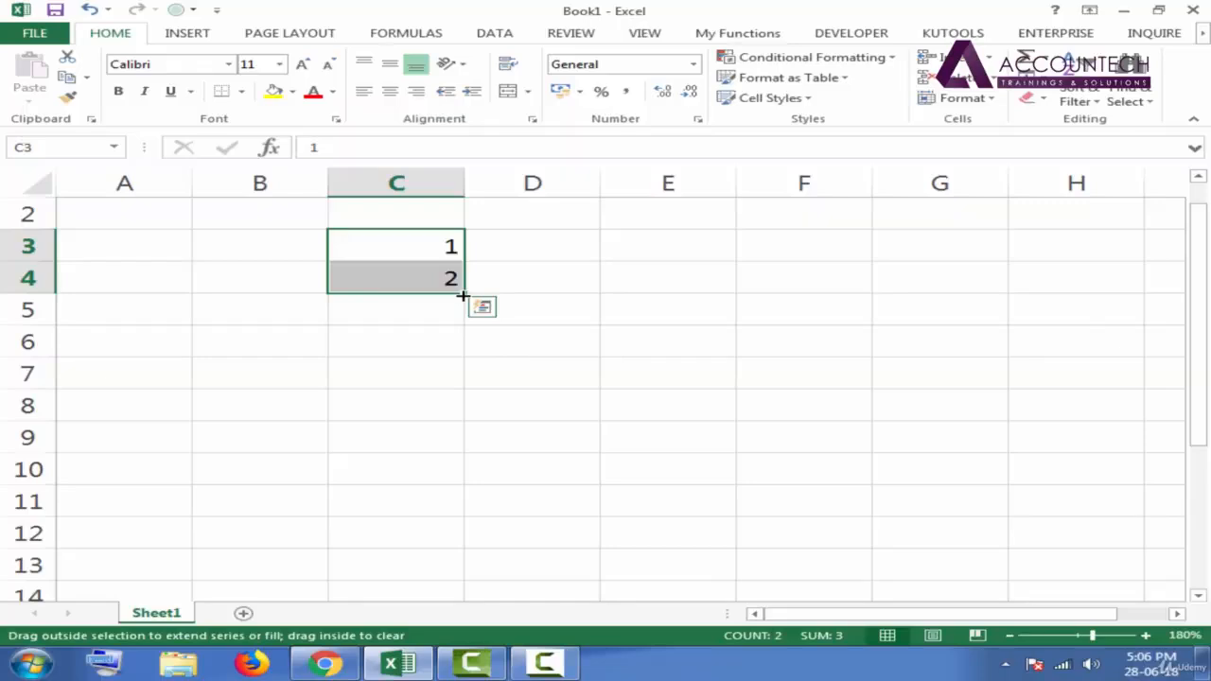
drag(462, 296, 464, 553)
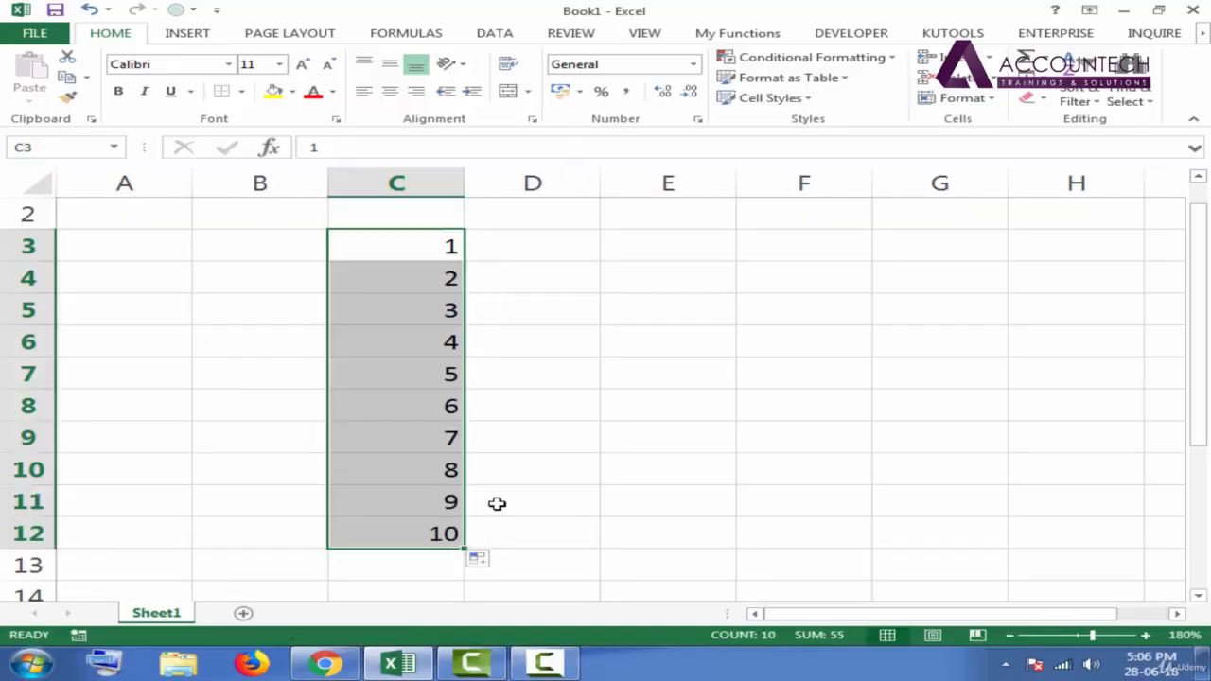
- Enter 1 in cell D3 and 3 in cell D4
click(562, 250)
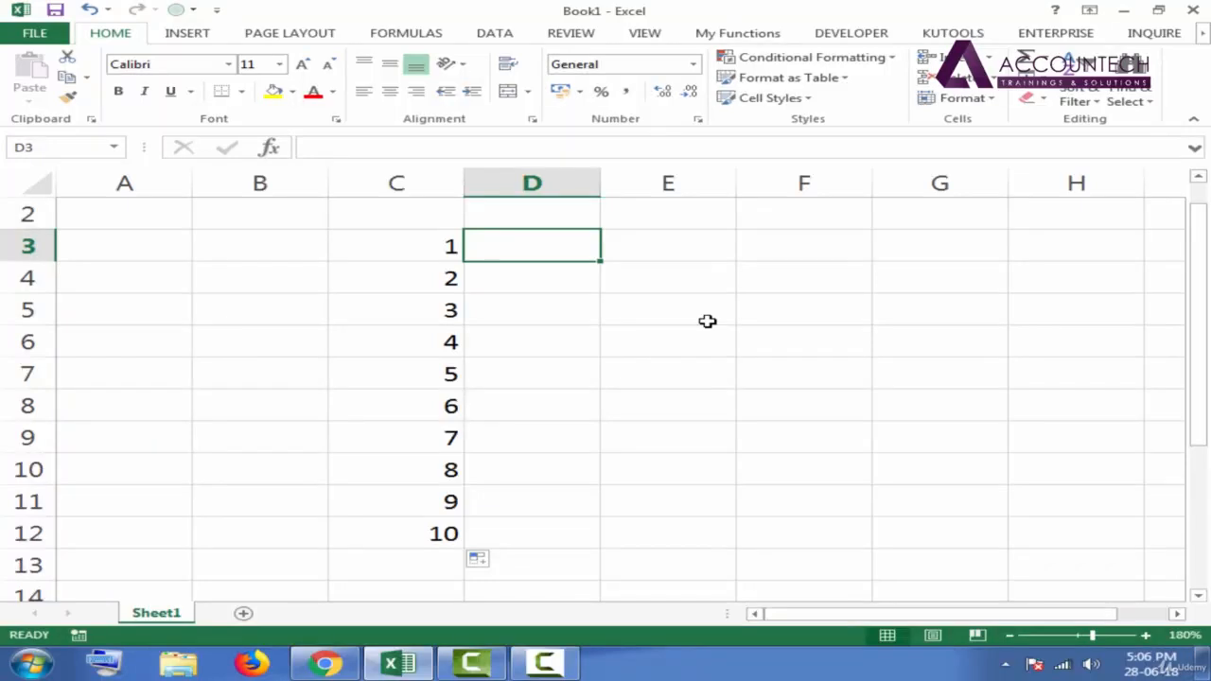
text(1)
key(Return)
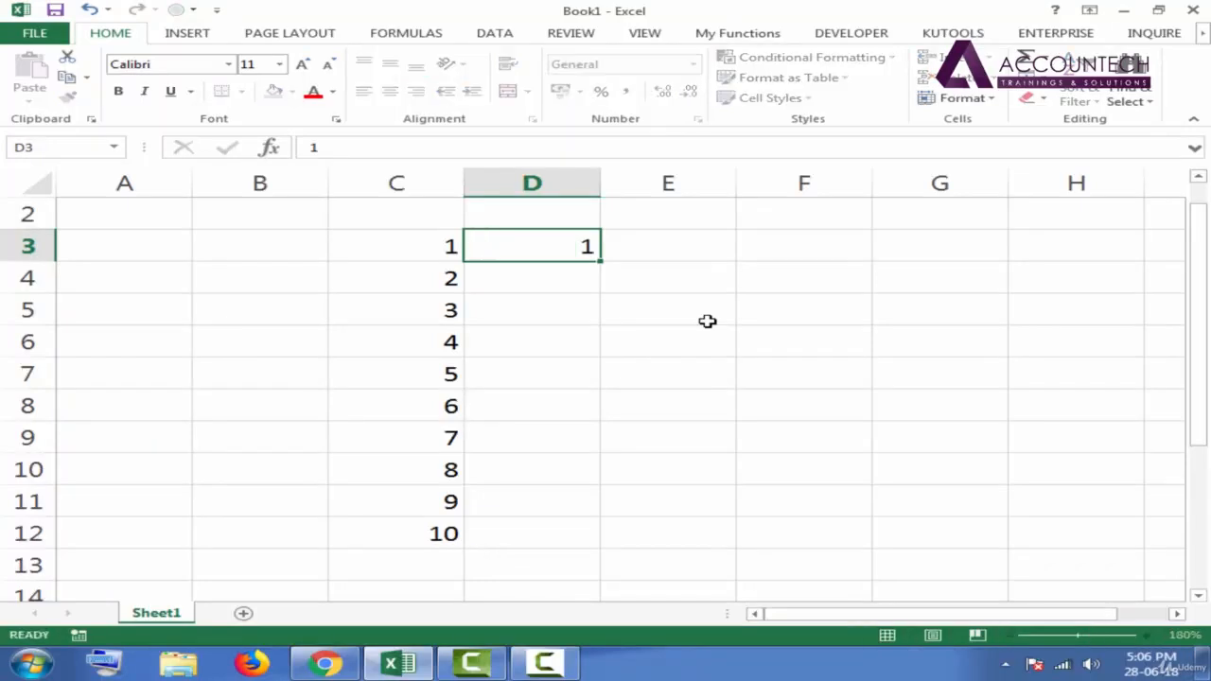
text(3)
key(Return)
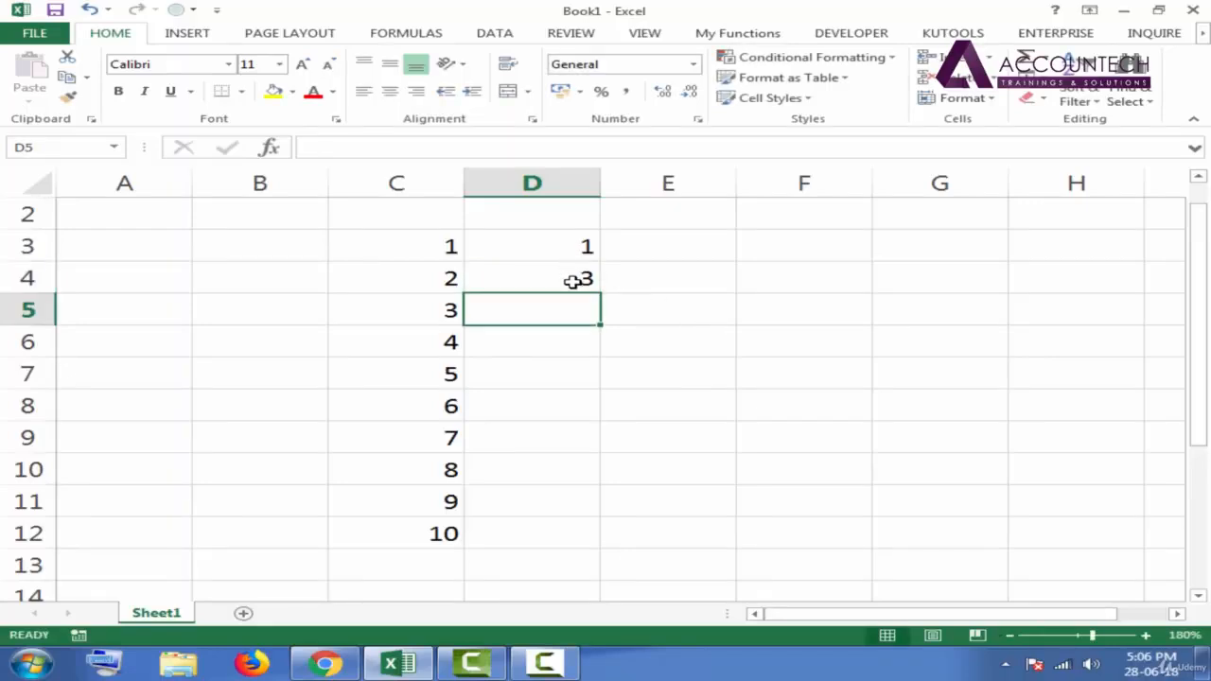
- Extend the number series in D3:D4 down to cell D12 with AutoFill, ending at 19
click(562, 242)
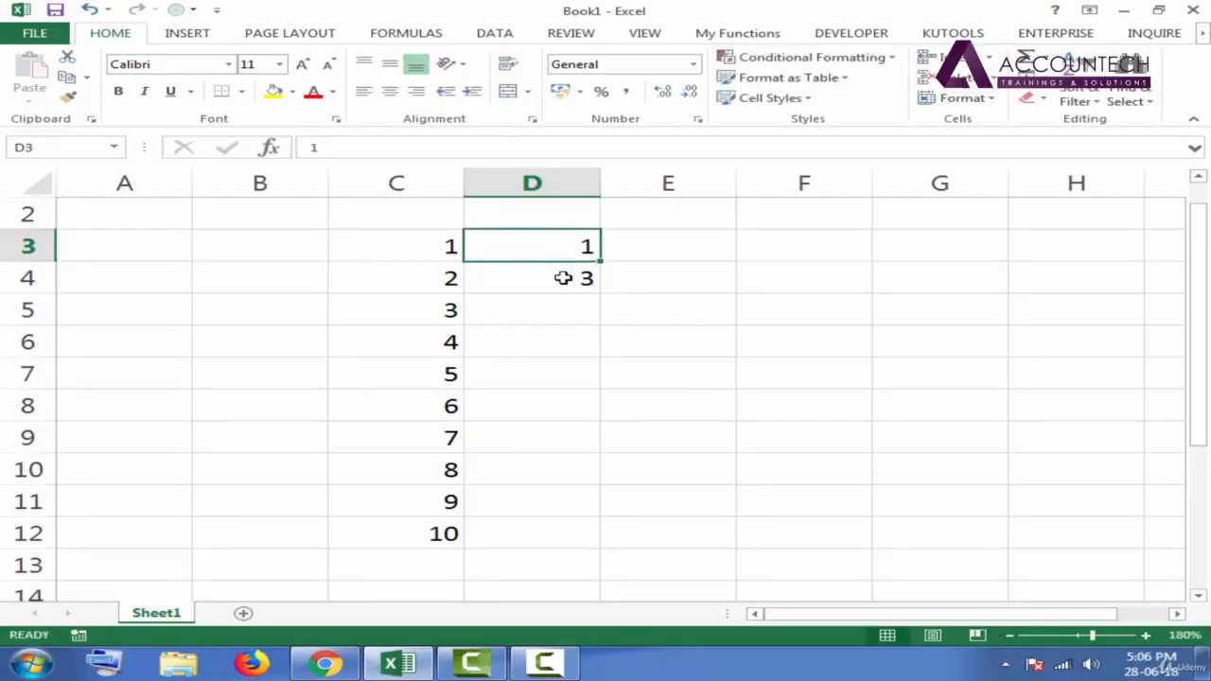
click(563, 279)
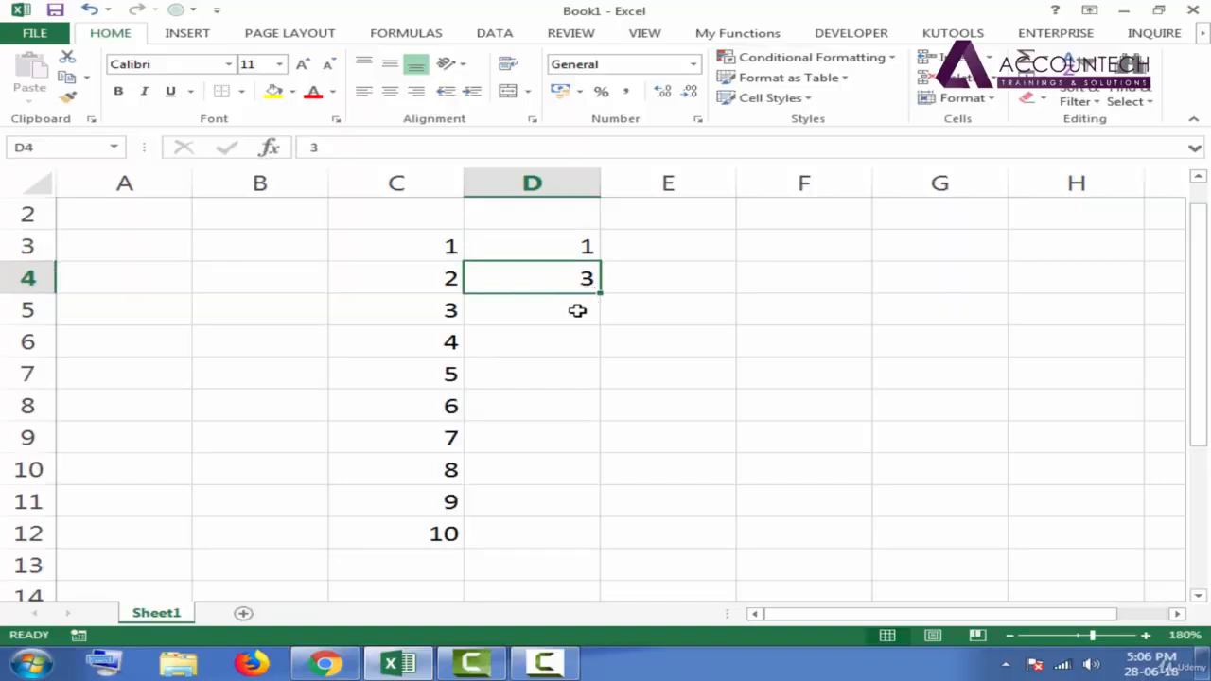
click(704, 305)
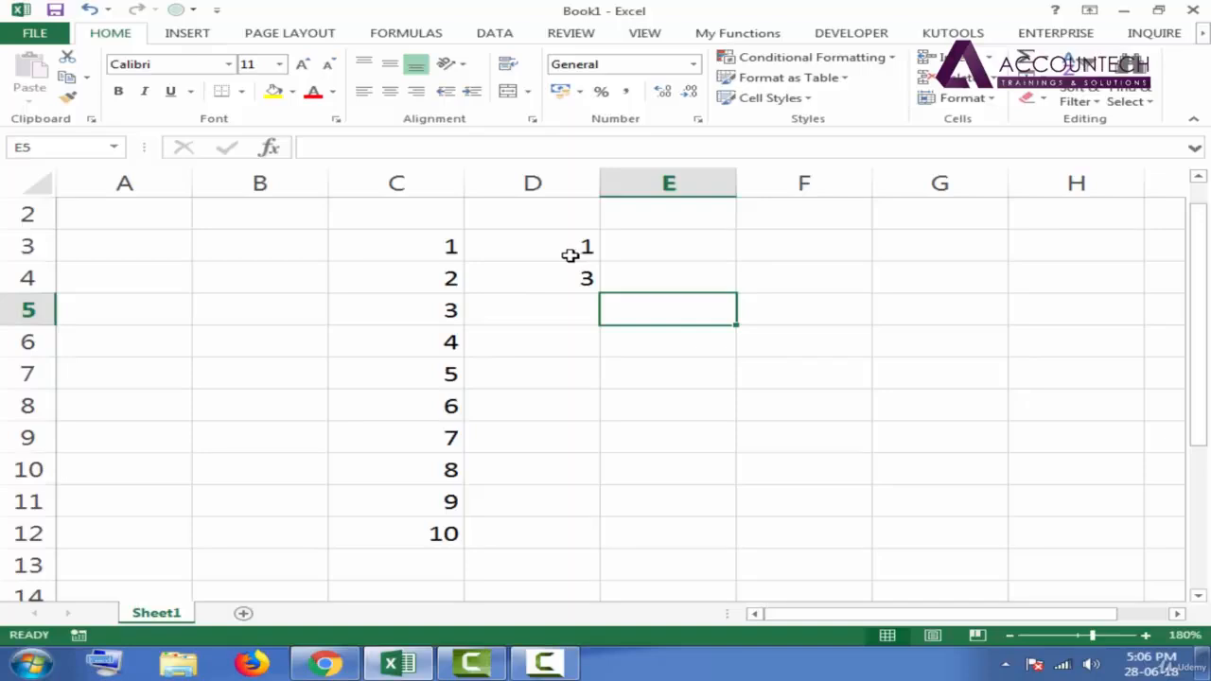
drag(558, 246, 558, 285)
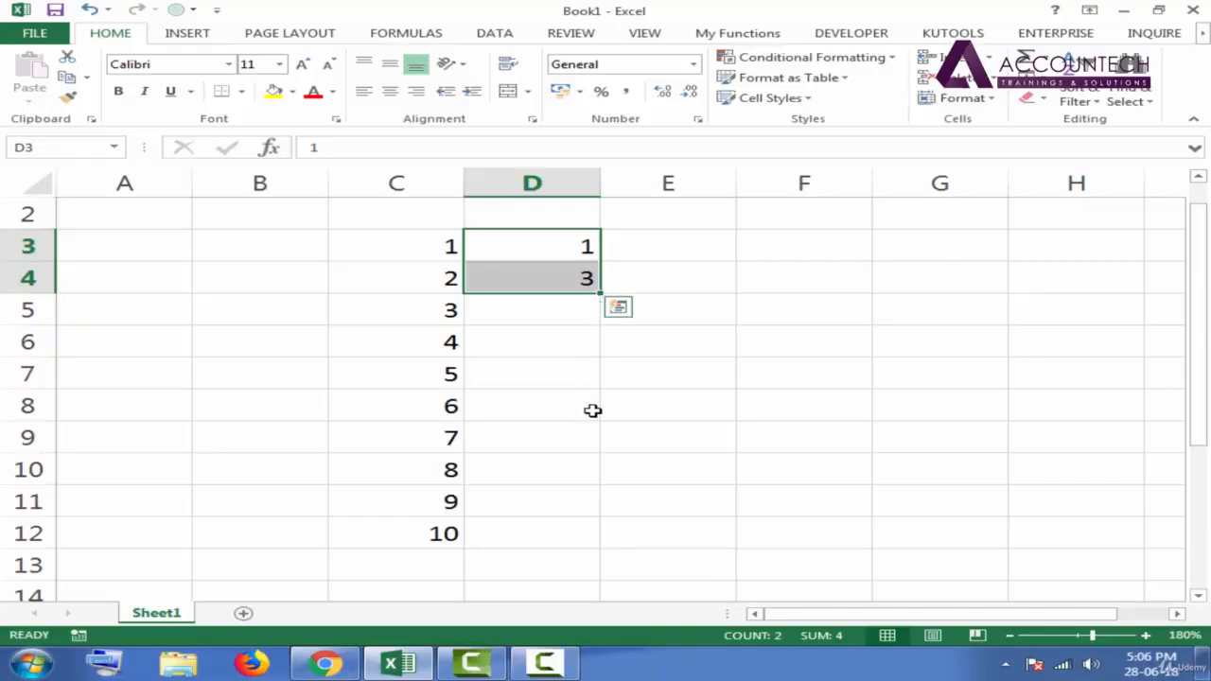
double_click(602, 295)
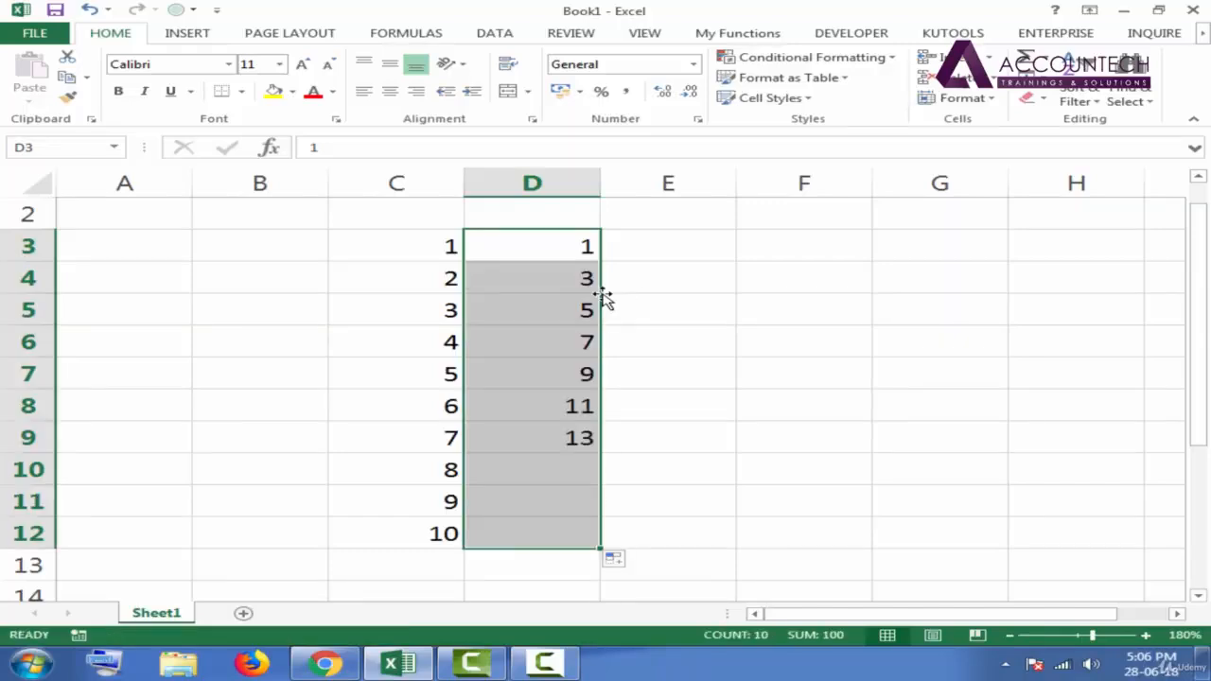
click(871, 329)
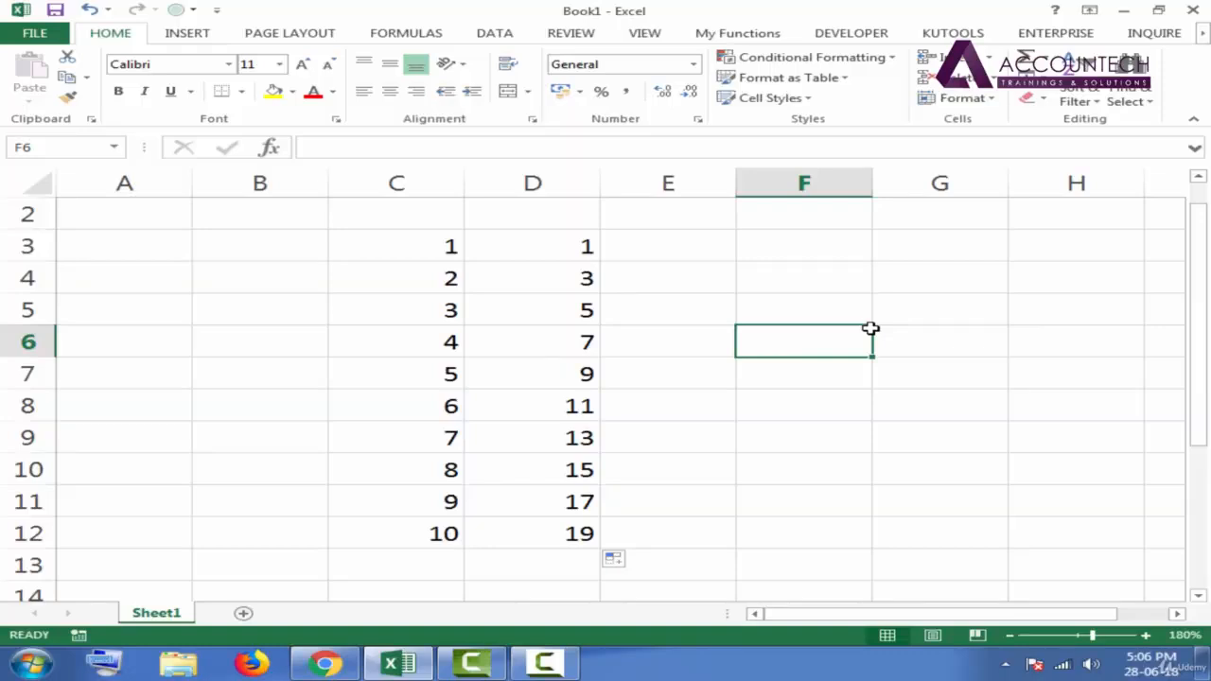
- Jump from cell A1 to the last row of column A, and return to the first row of the sheet
click(154, 222)
key(Up)
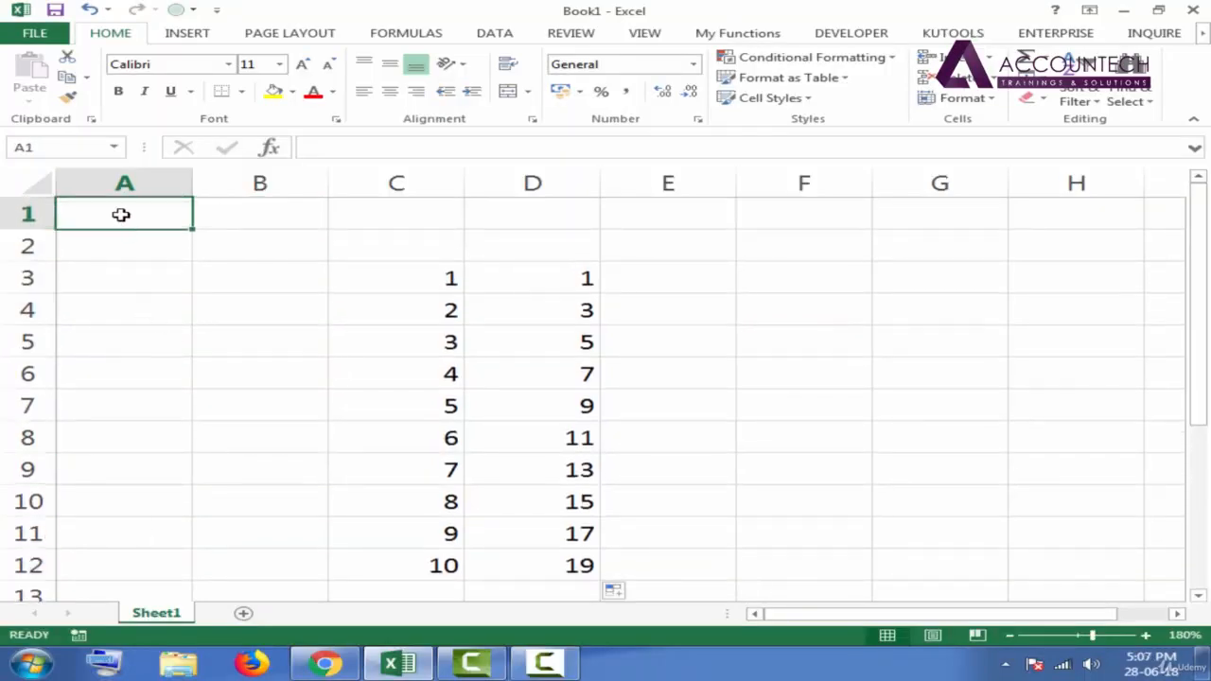
key(ctrl+Down)
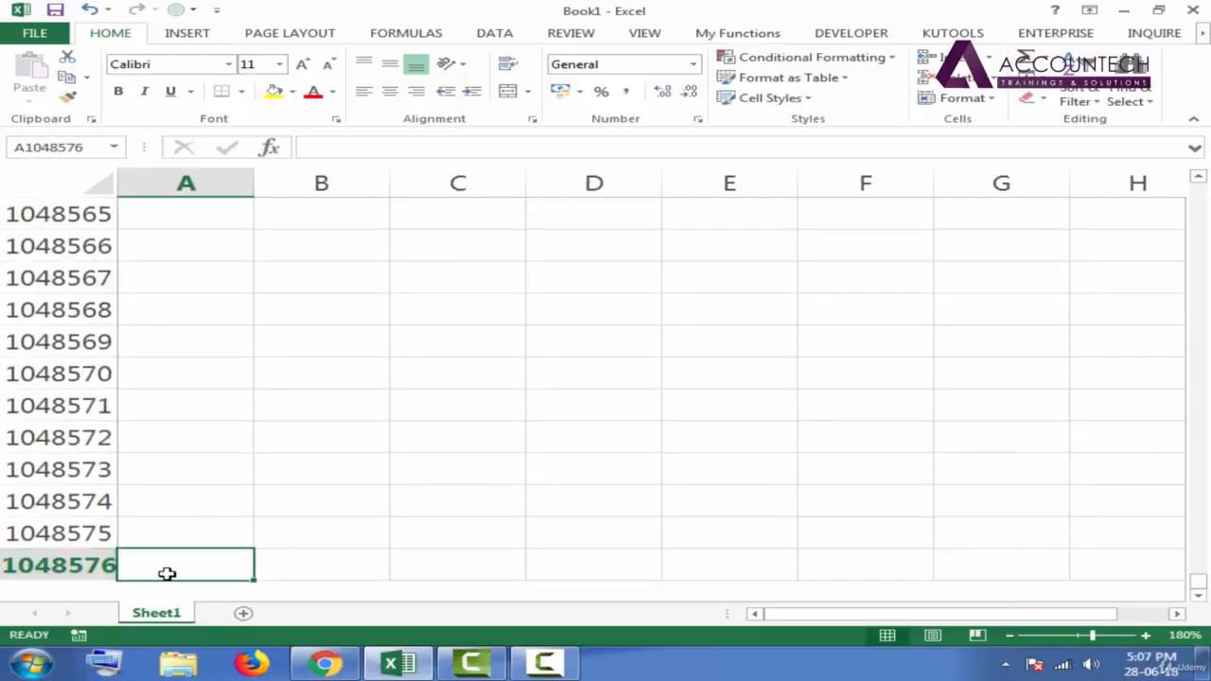
click(208, 543)
key(ctrl+Up)
key(Right)
key(Right)
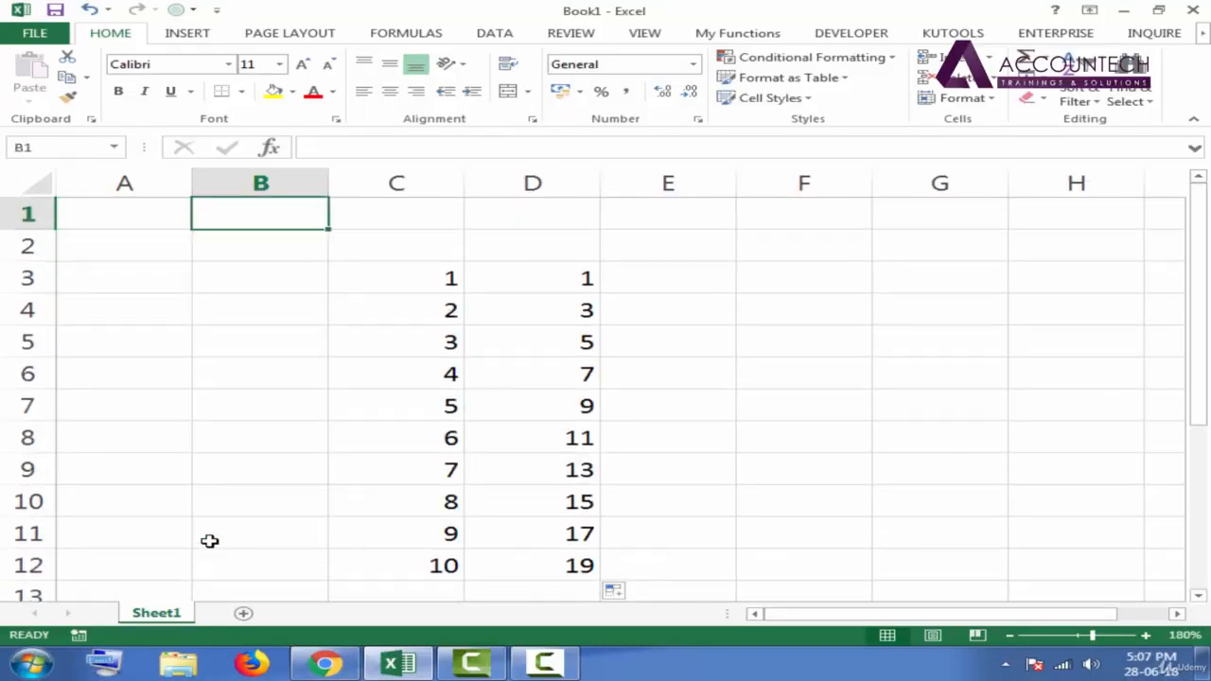
- Point out the starting pairs in C3:C4 and D3:D4 and the filled series in C3:C12
drag(446, 274, 447, 308)
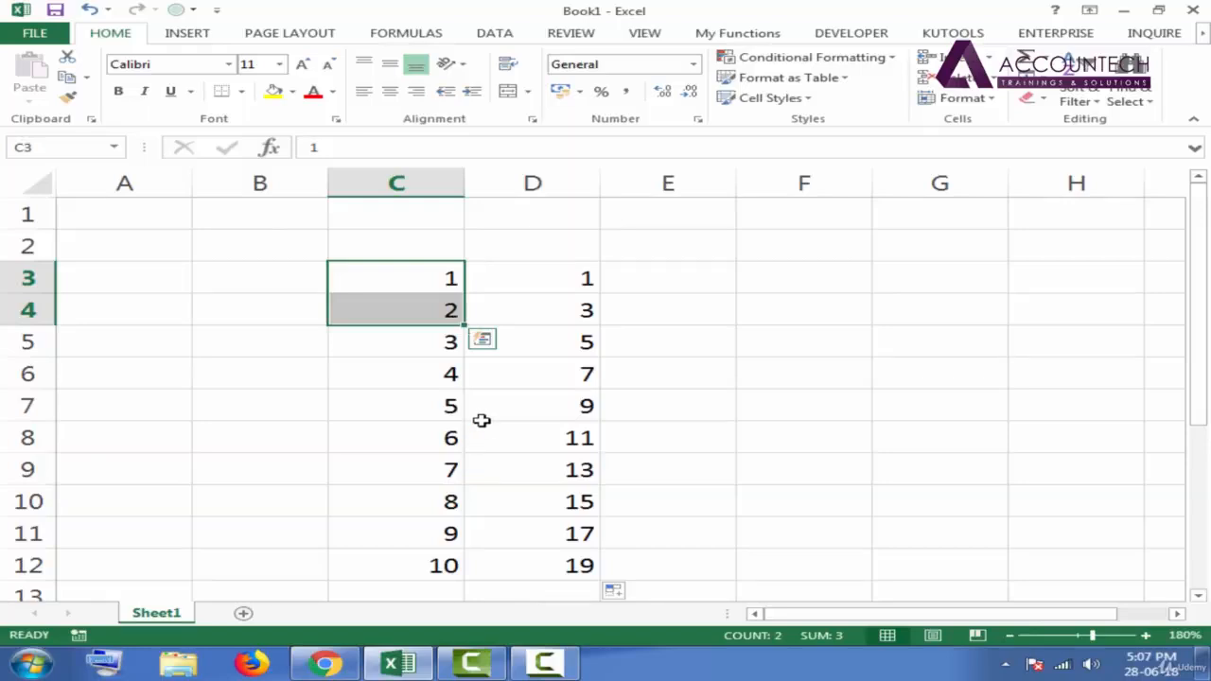
click(581, 278)
drag(427, 290, 452, 587)
click(568, 278)
drag(576, 281, 580, 315)
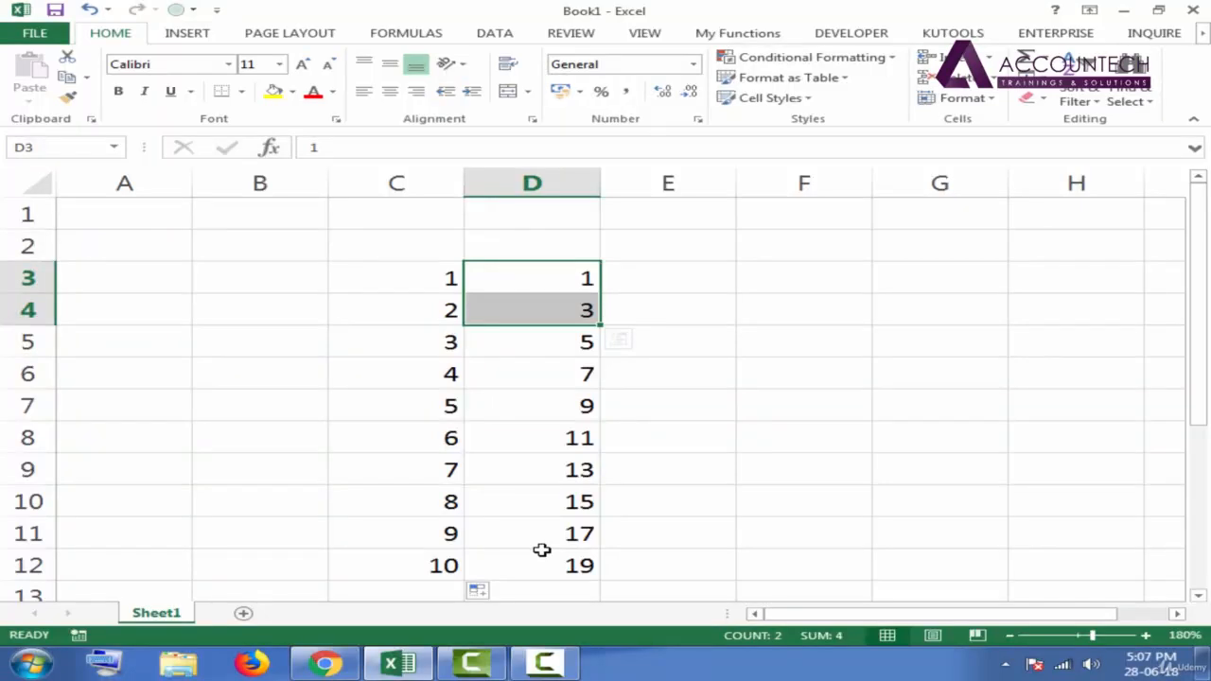
- Enter 2 in cell E3 and 4 in cell E4
click(668, 288)
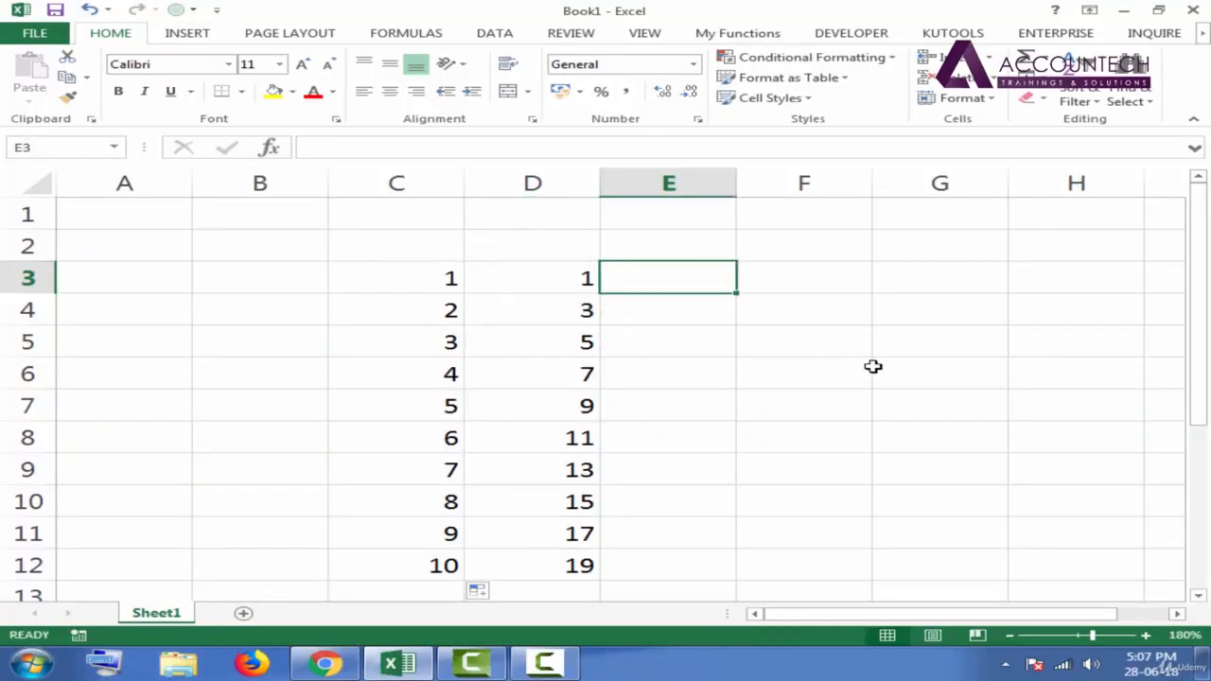
text(2)
key(Return)
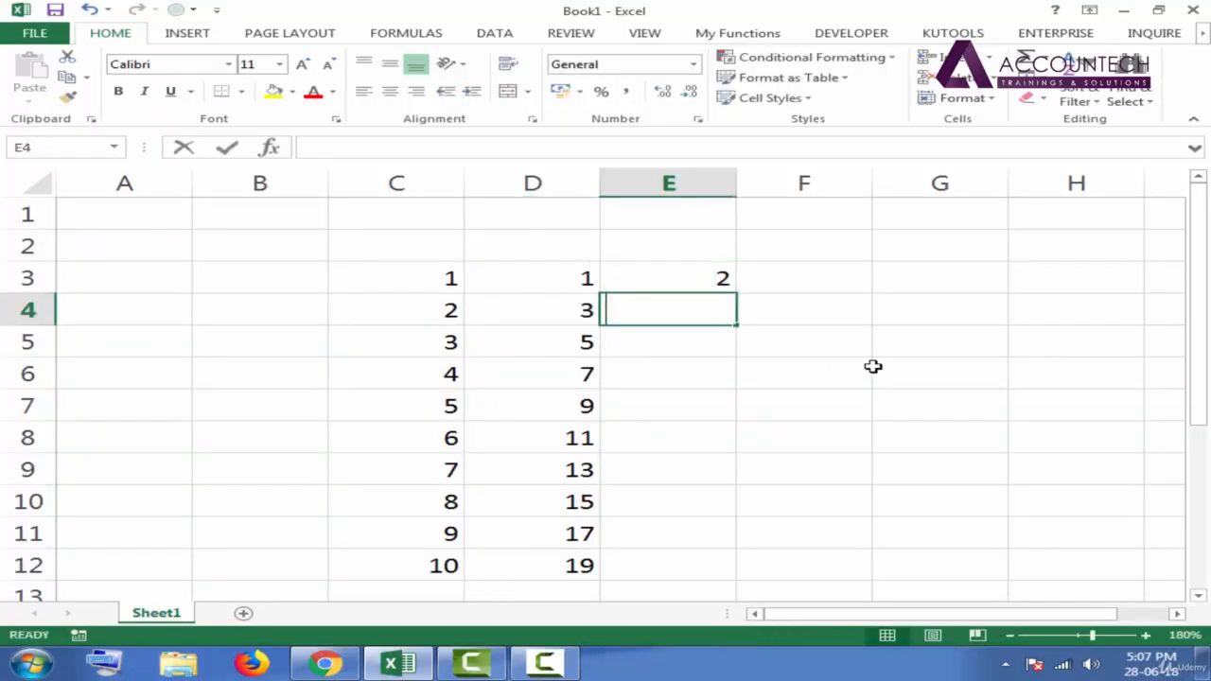
text(4)
key(Return)
- Extend the number series in E3:E4 down to cell E12 with AutoFill, ending at 20
drag(700, 277, 737, 321)
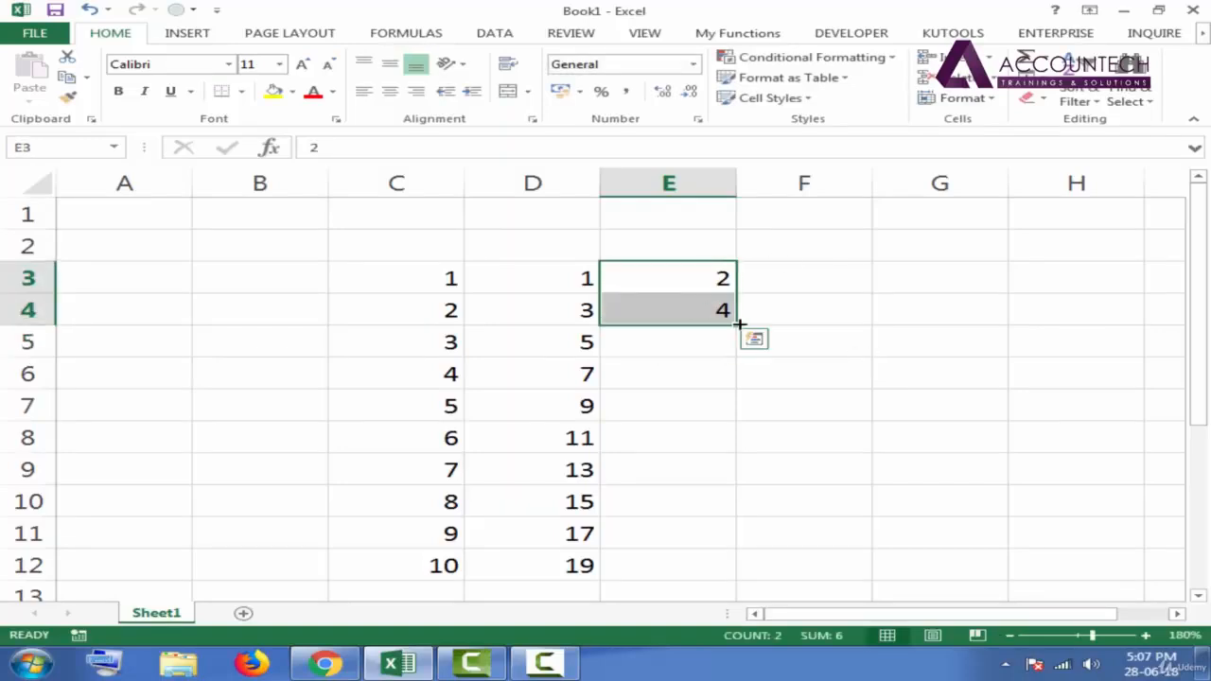
double_click(737, 326)
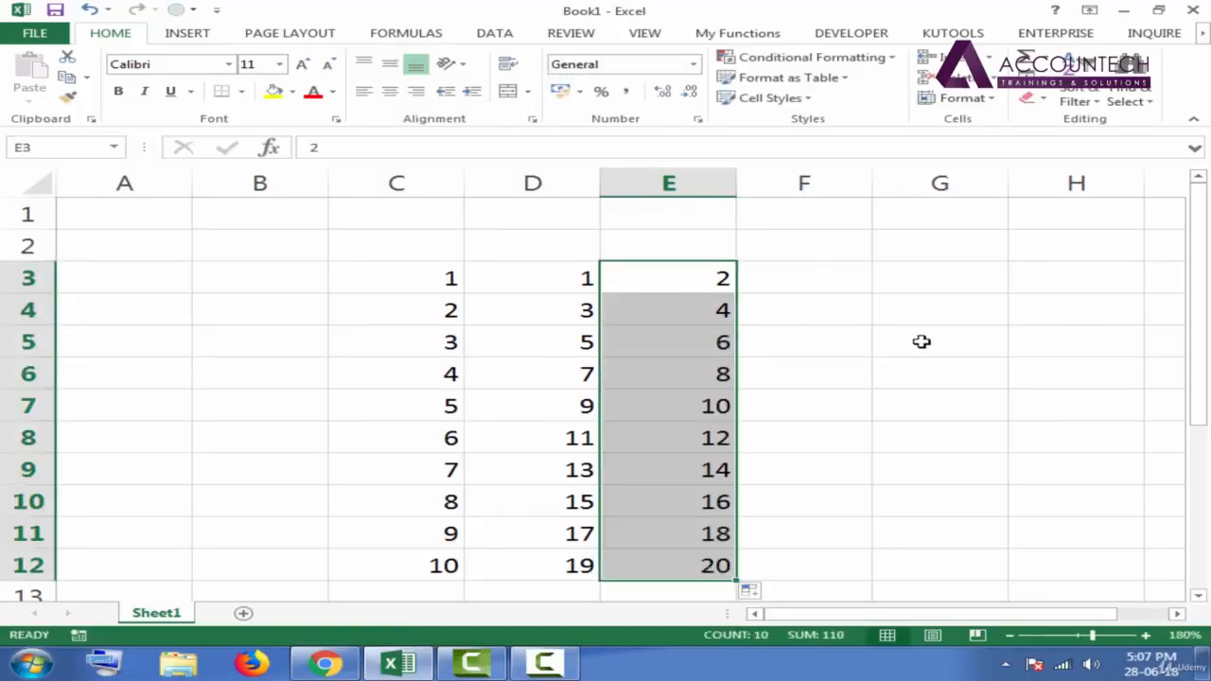
click(825, 348)
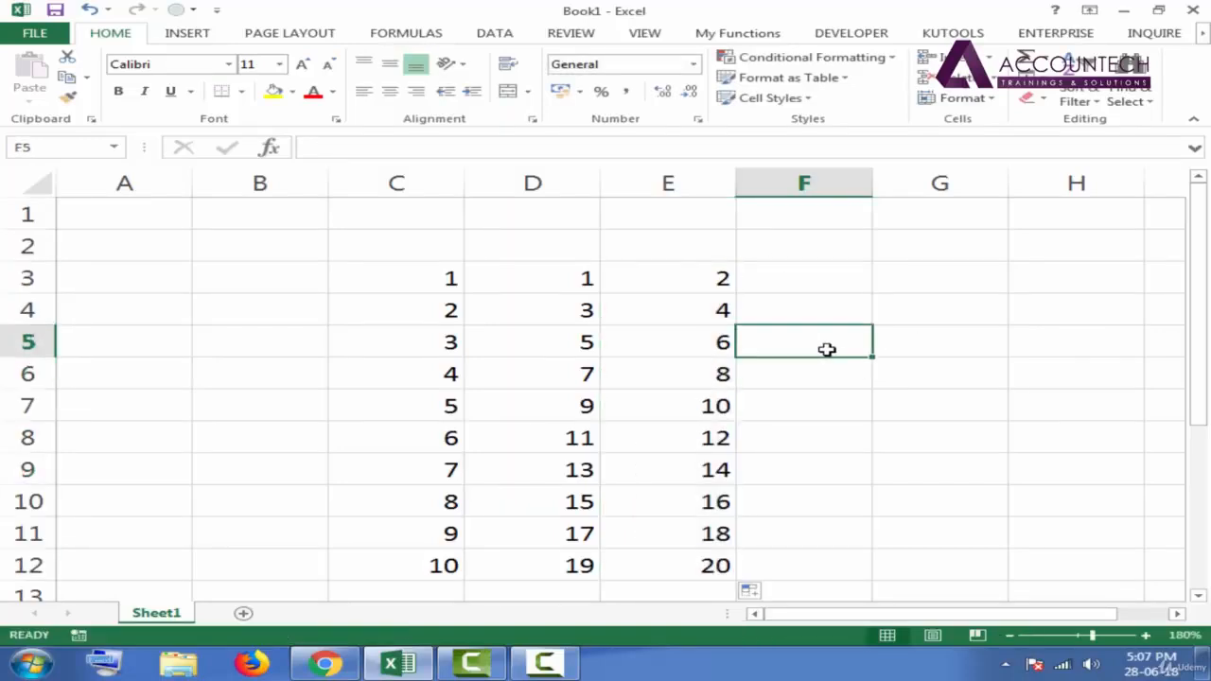
- Enter 501 in cell F3 as the starting value of a series
click(812, 285)
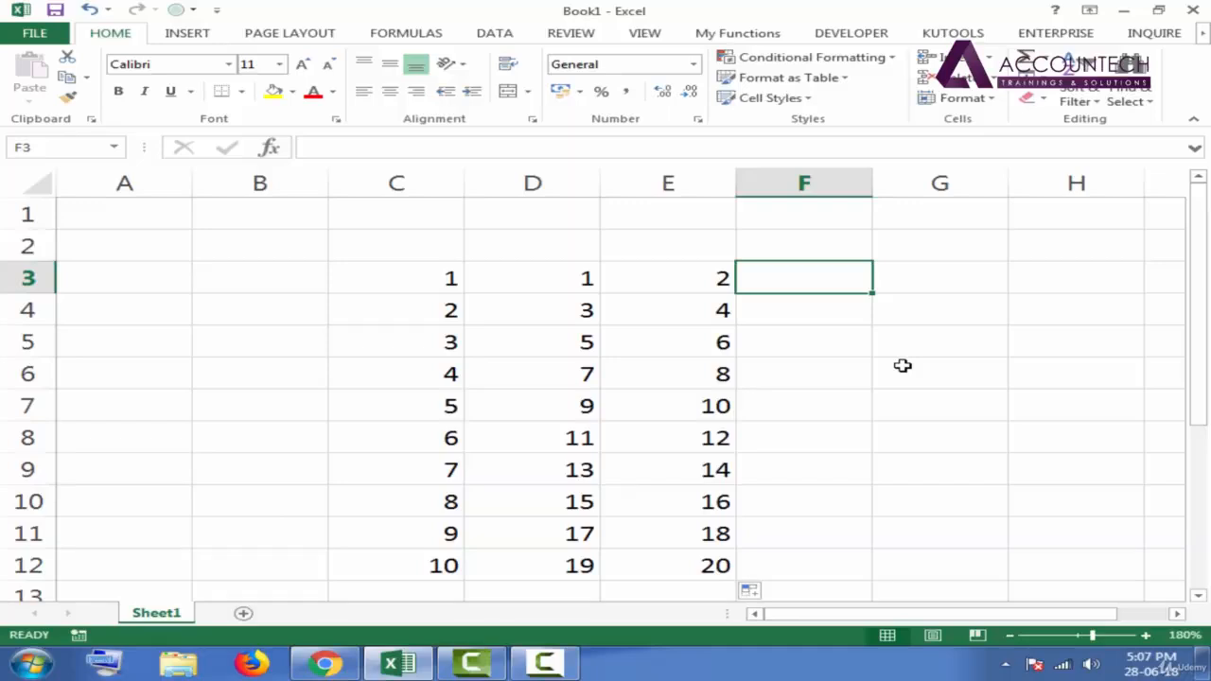
text(501)
key(Return)
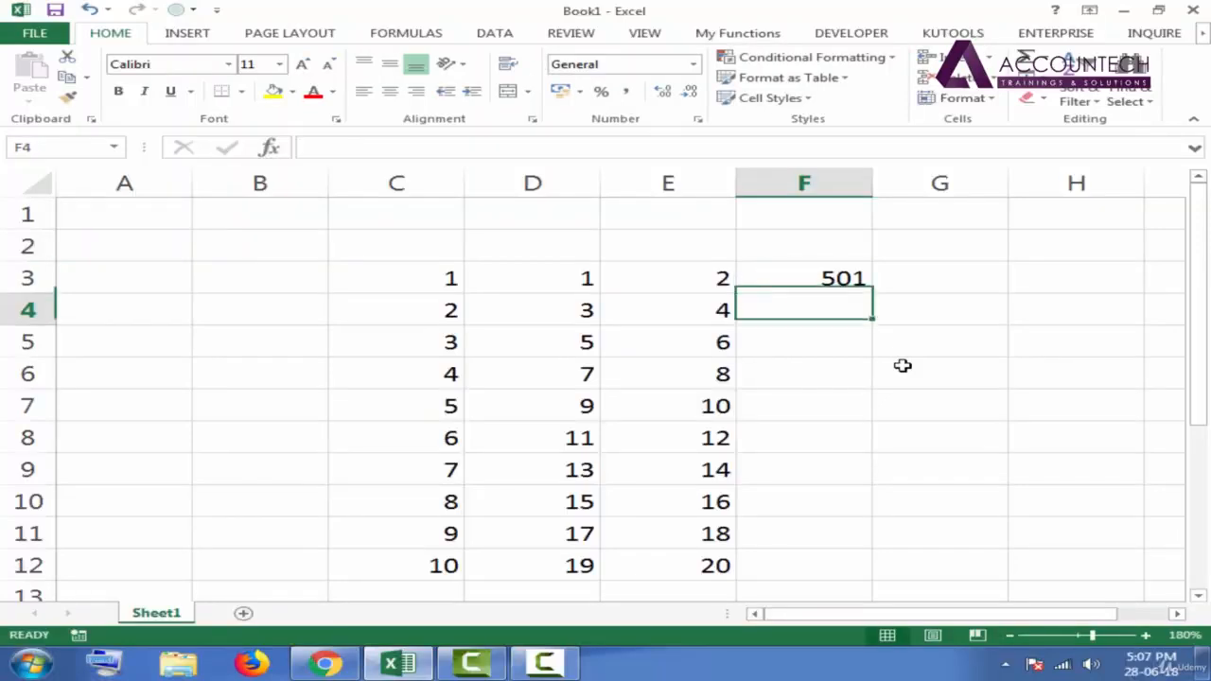
- Try an AutoFill series from 501 and 502 in F3:F4, and remove both the fill and the 502 in F4
text(502)
key(Return)
click(824, 276)
shift+click(824, 311)
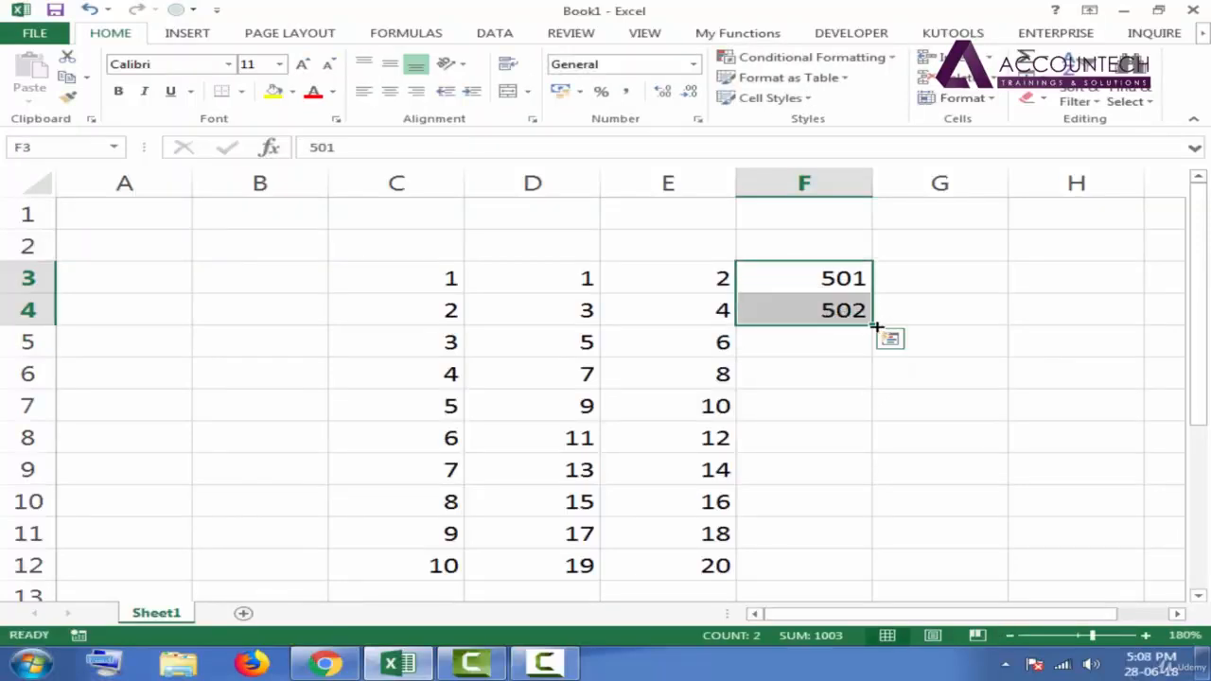
double_click(873, 327)
key(ctrl+z)
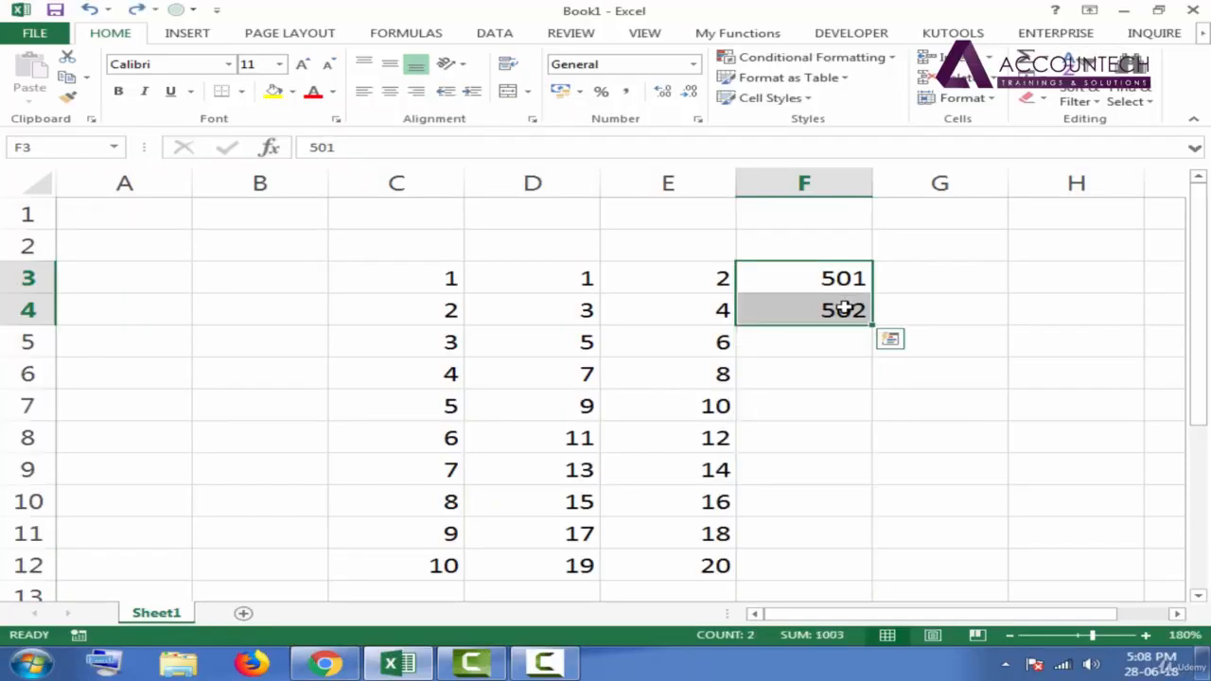
click(846, 308)
key(Delete)
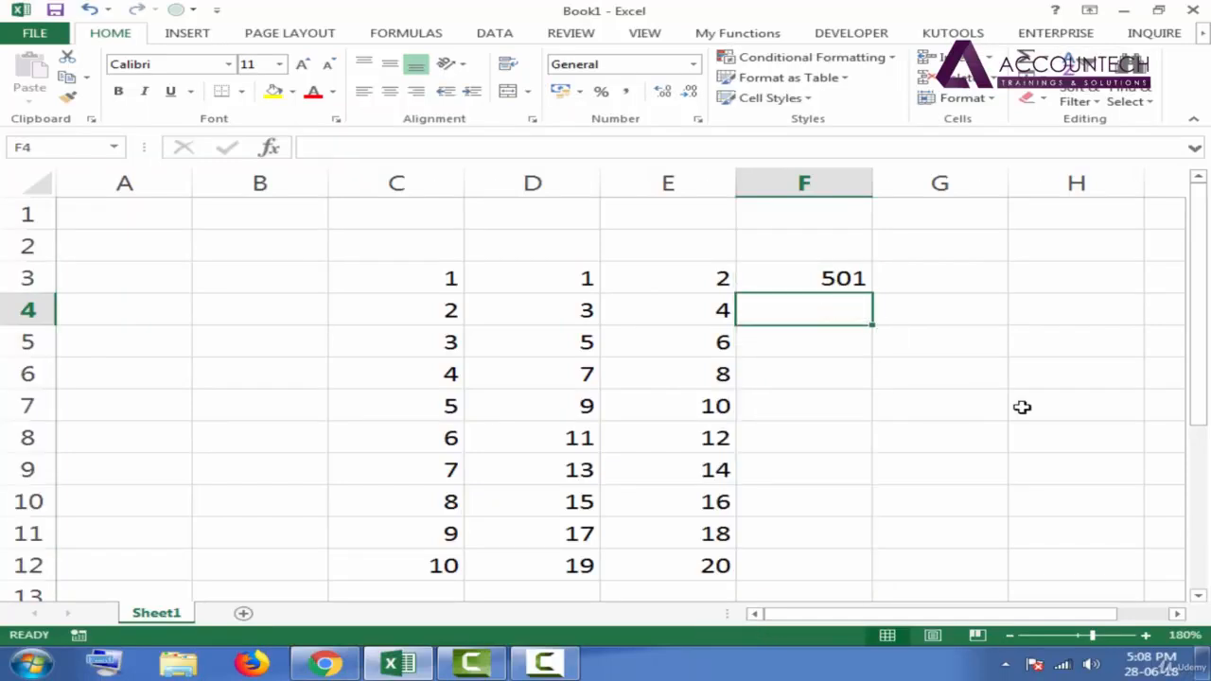
- AutoFill the single value in F3 down to F12 and change the fill option to Fill Series, ending at 510
click(854, 287)
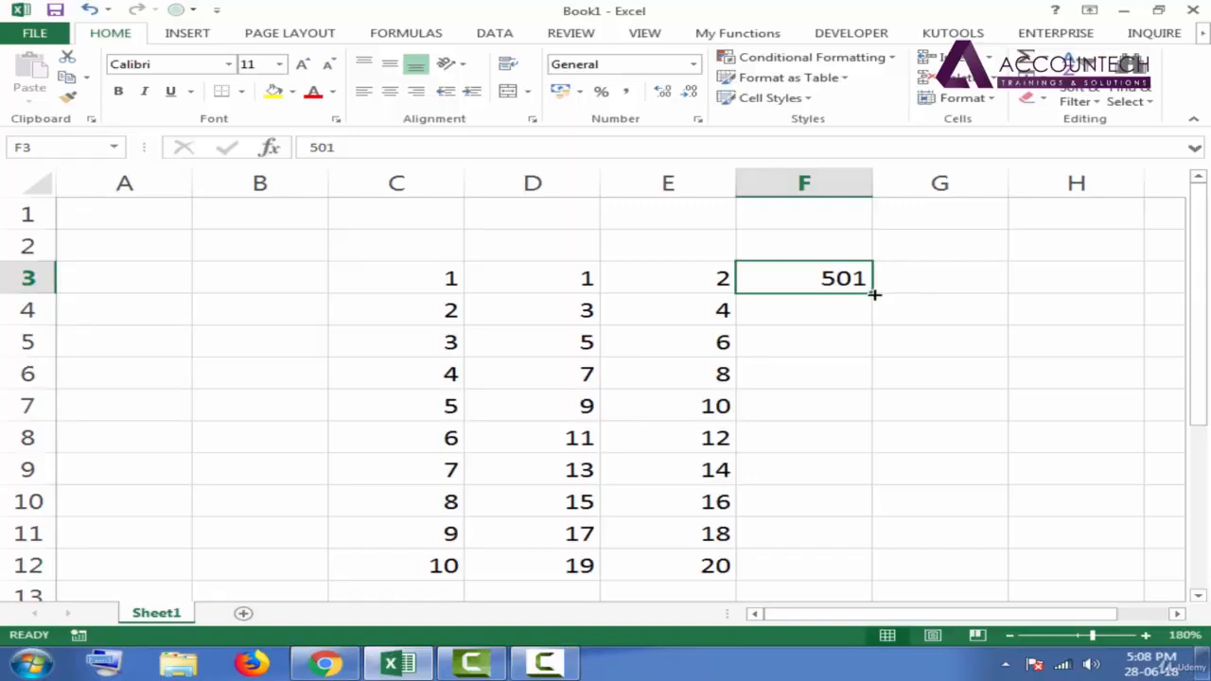
double_click(874, 294)
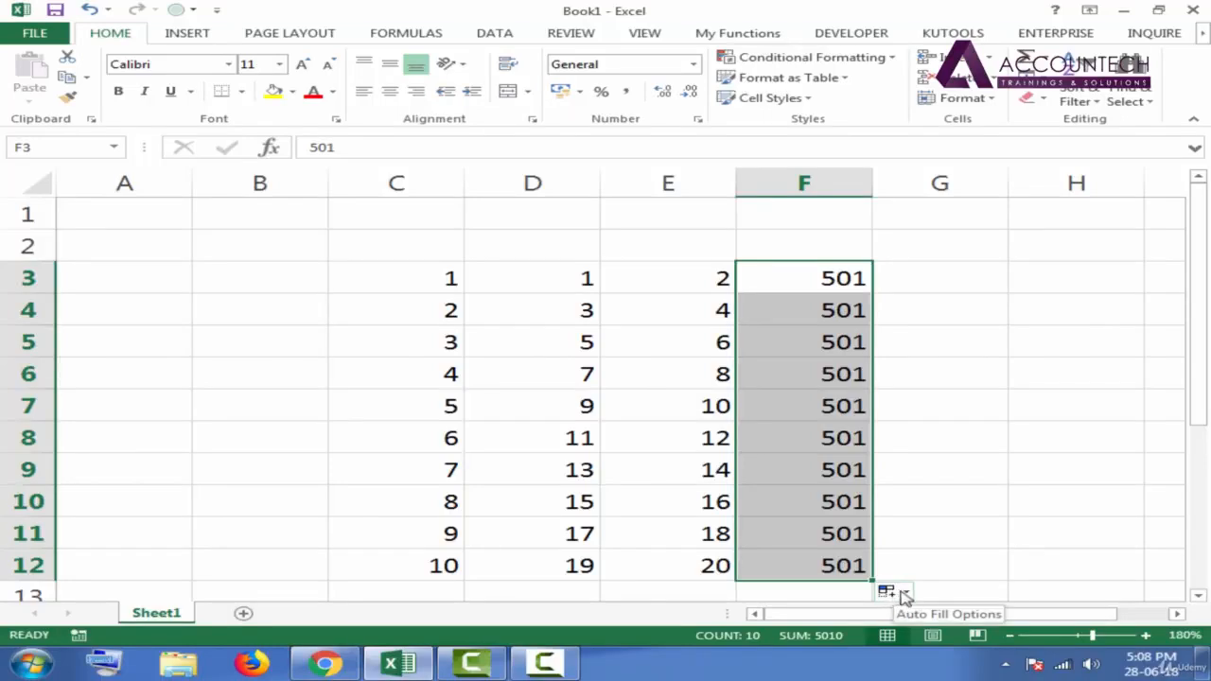
click(908, 598)
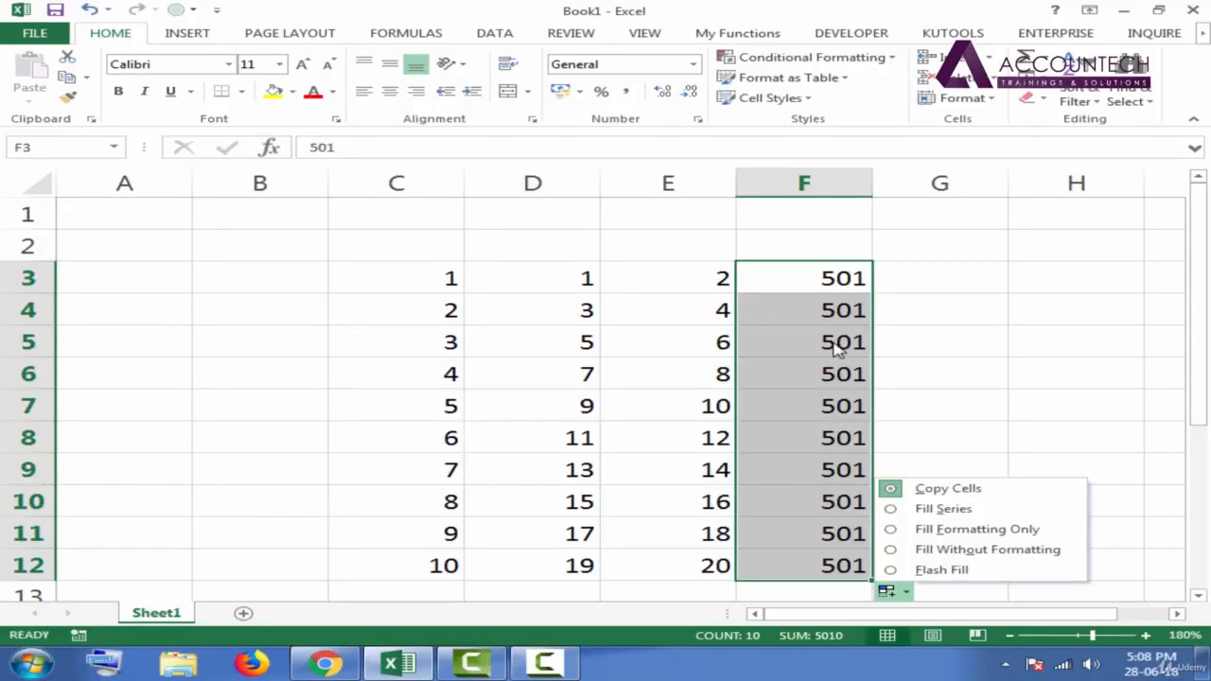
click(943, 510)
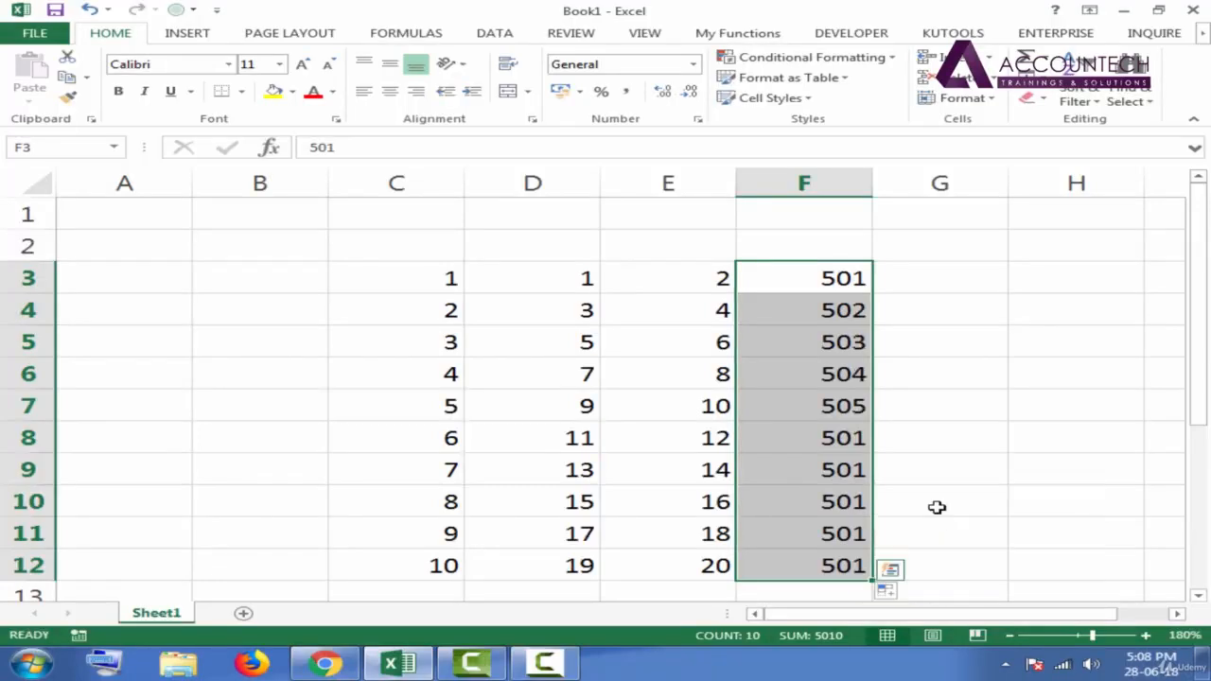
- Check individual cells of the filled series in column F, from F3 down to F10
click(823, 277)
click(831, 317)
click(830, 343)
click(830, 406)
click(829, 489)
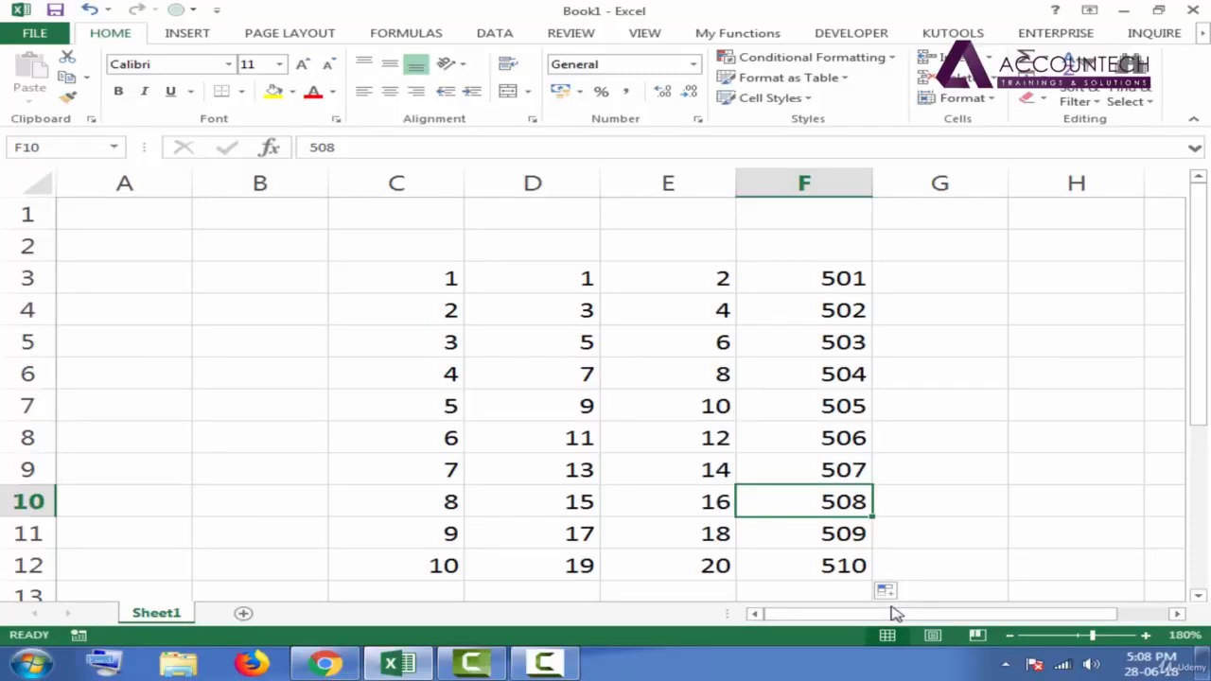
drag(903, 616, 969, 620)
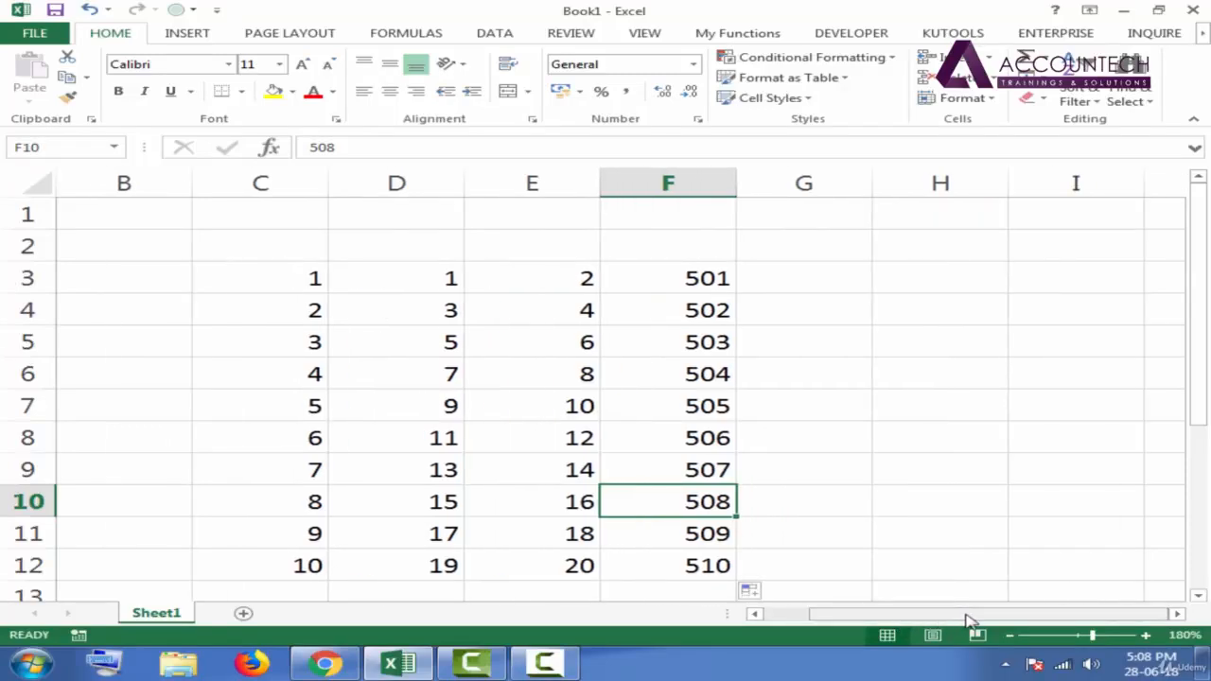